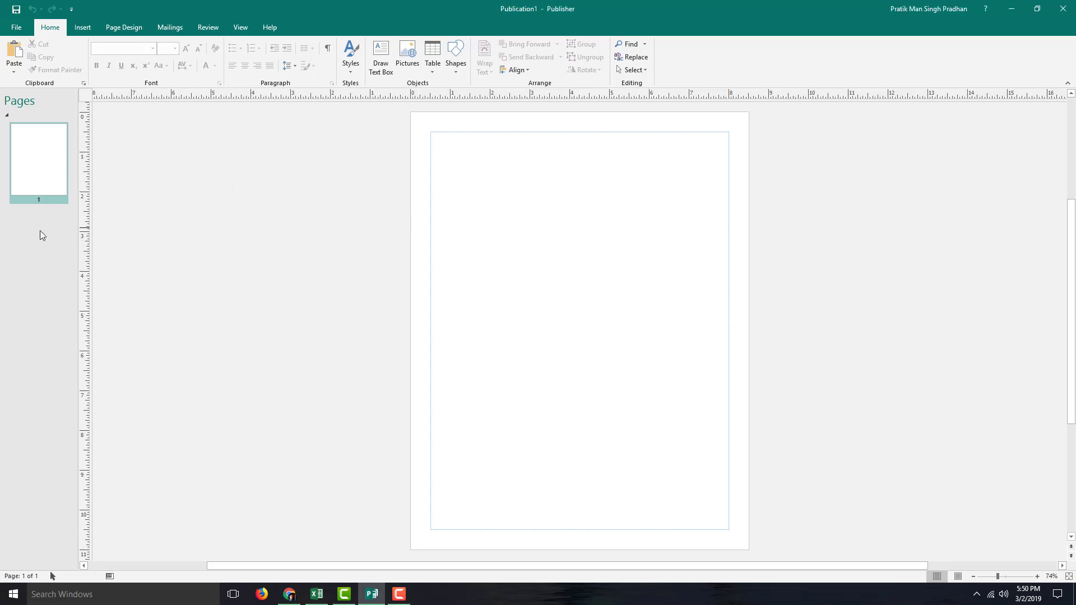
- Insert seven blank pages after the first page and view the publication as two-page spreads
right_click(38, 166)
left_click(72, 173)
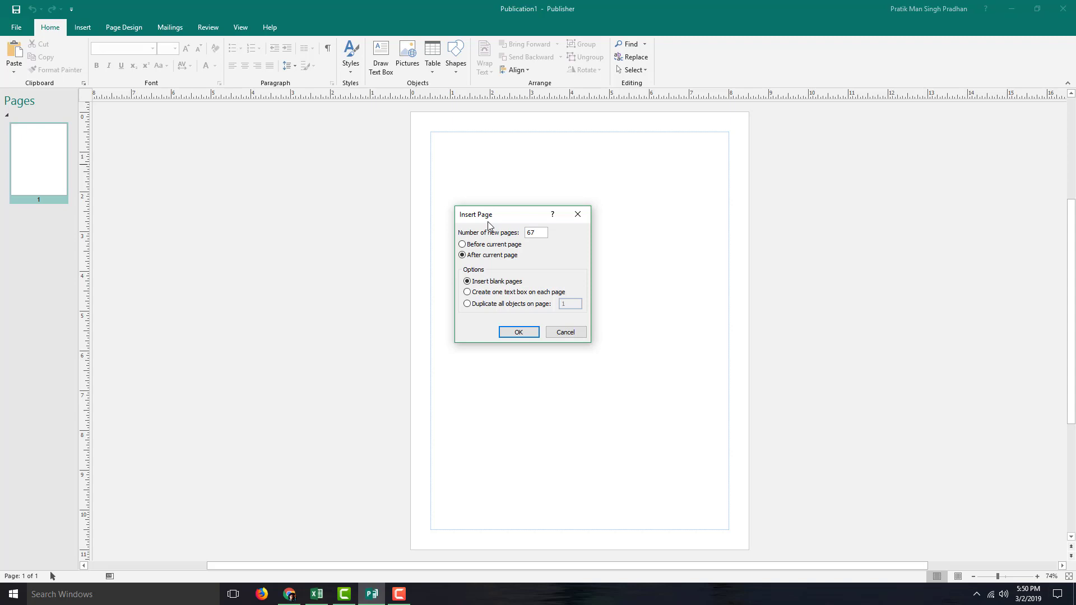
left_click(521, 333)
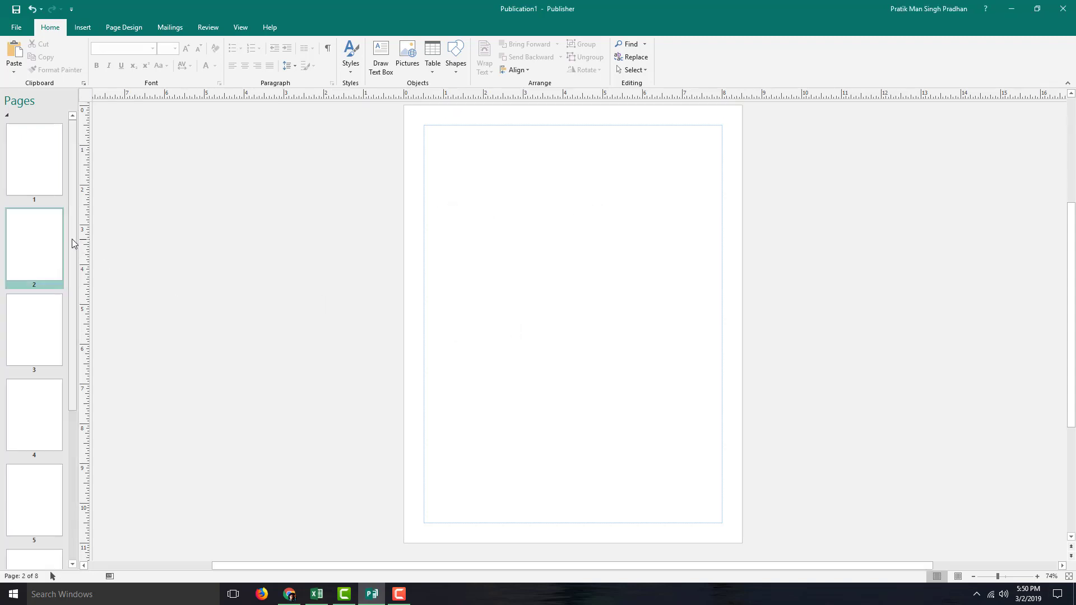
right_click(49, 249)
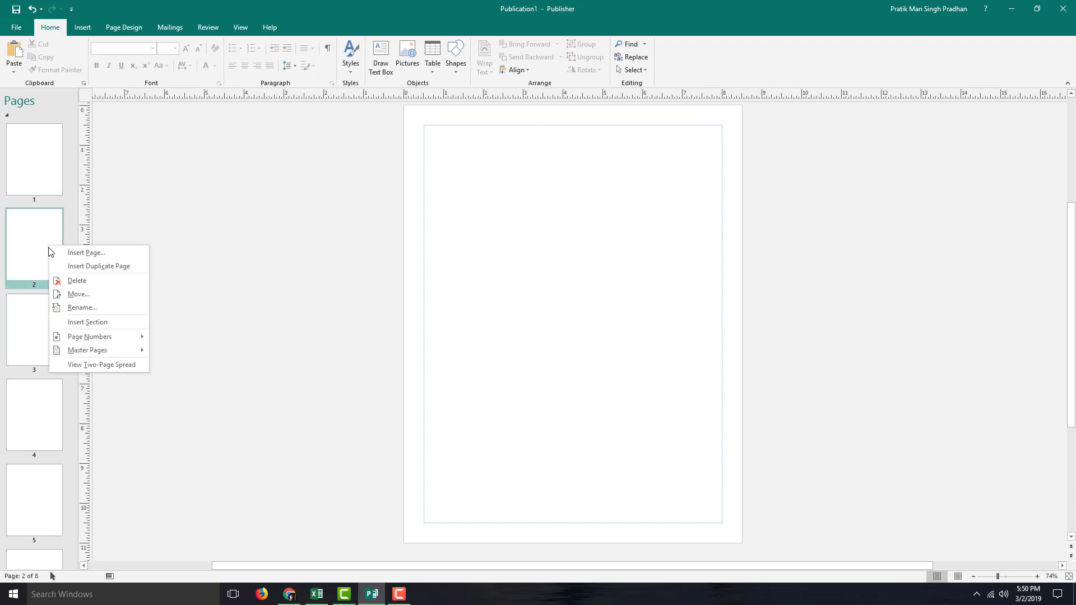
left_click(84, 364)
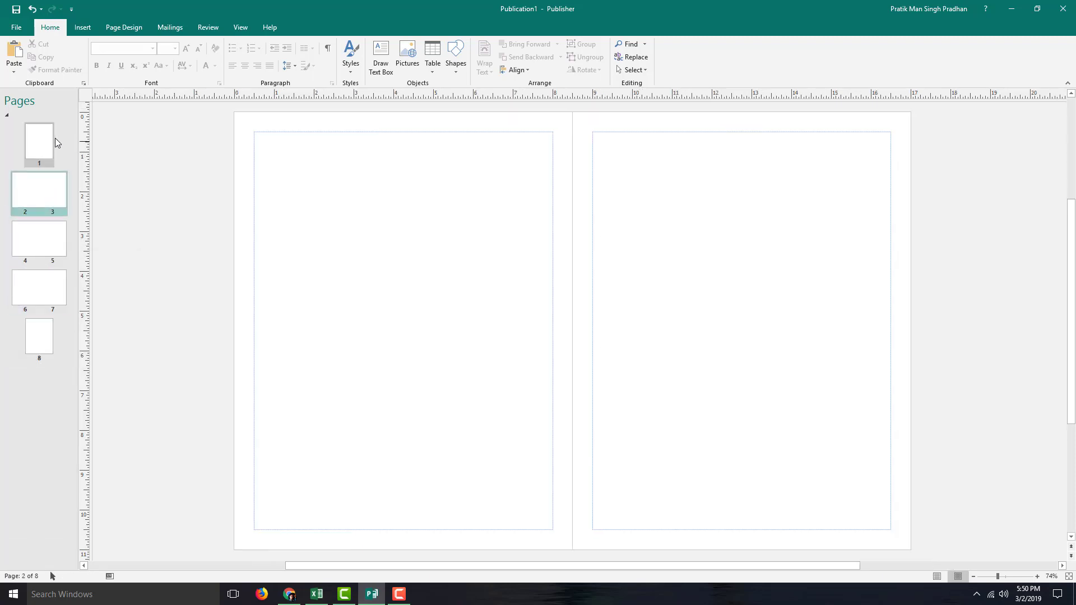
- Add the header text "TutorTube Publisher Tutorial" to the master page and make it bold
left_click(54, 142)
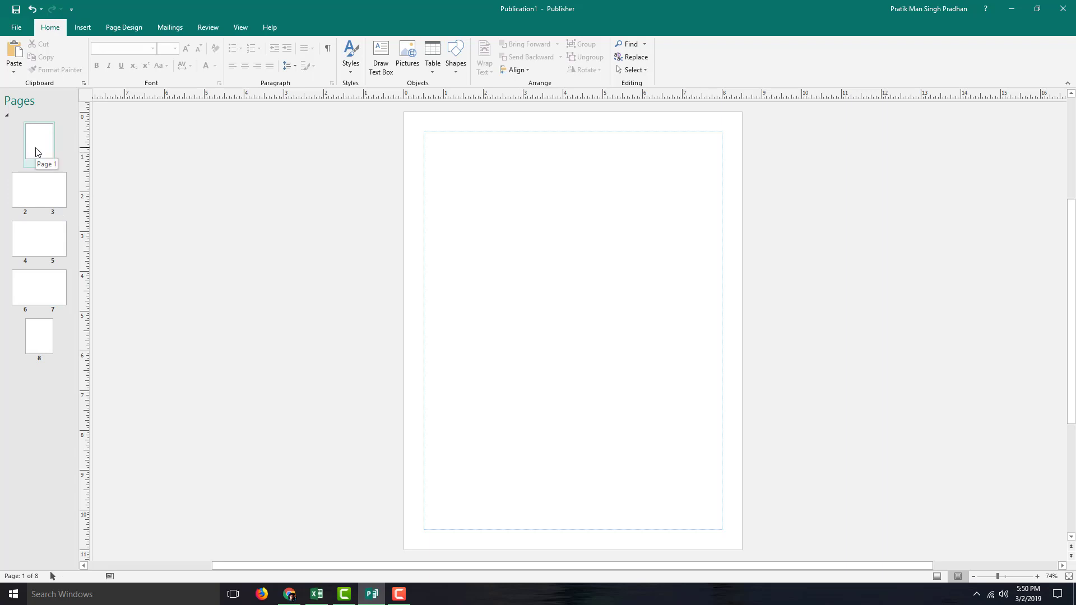
left_click(84, 28)
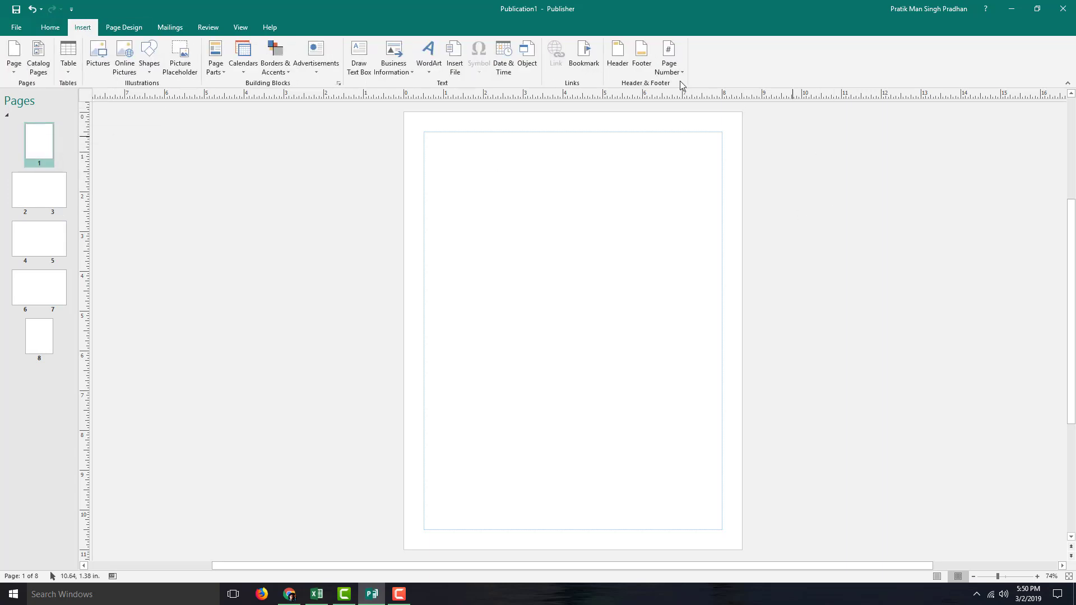
left_click(621, 53)
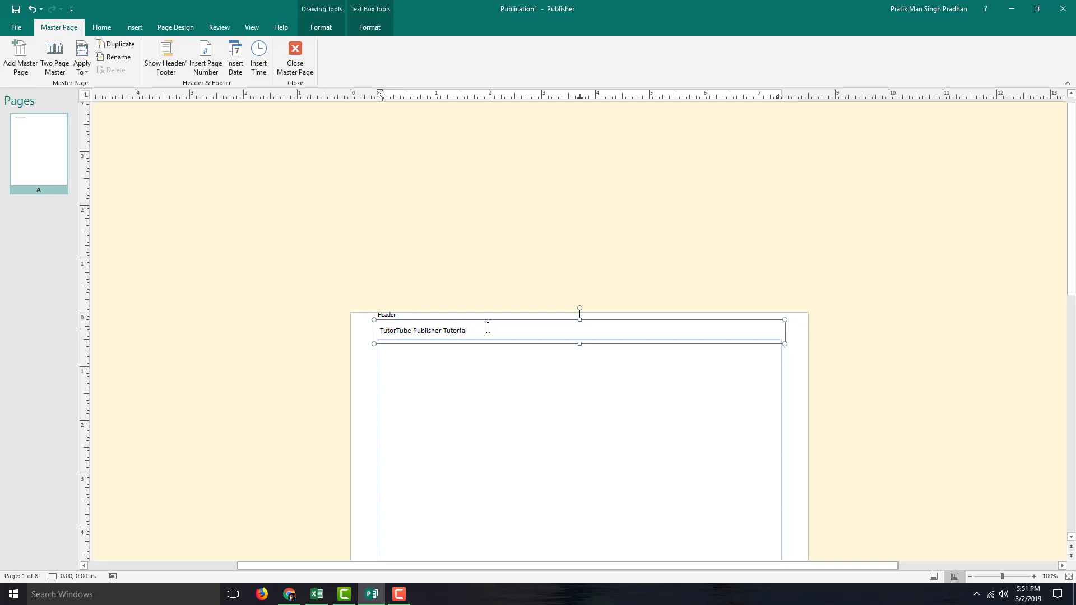
left_click_drag(487, 329, 308, 329)
key("ctrl+b")
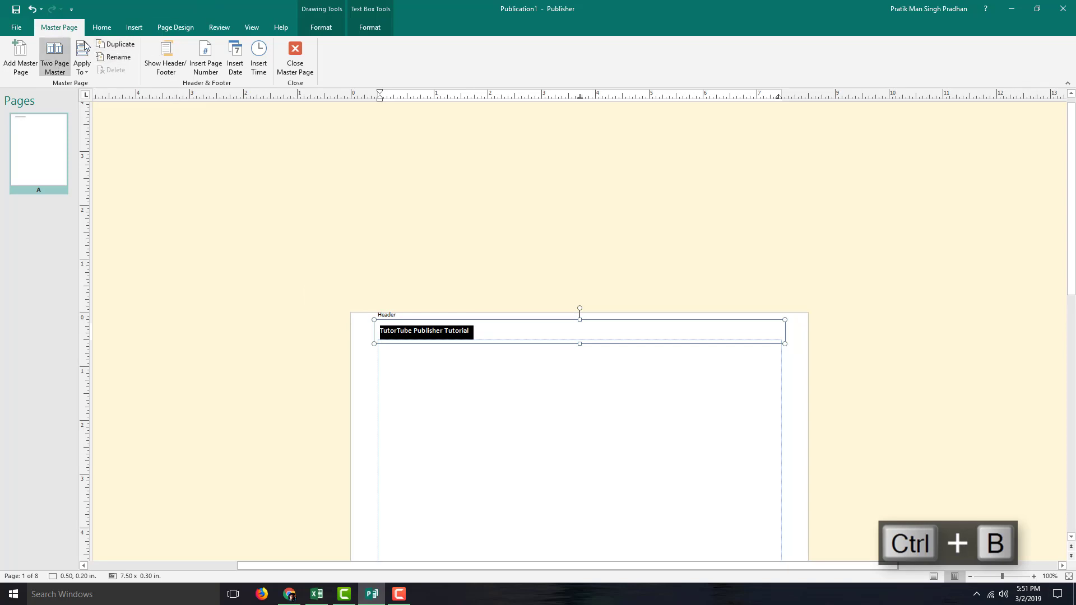
- Try a black outlined WordArt style on the header text and switch back to the plain black style
left_click(321, 27)
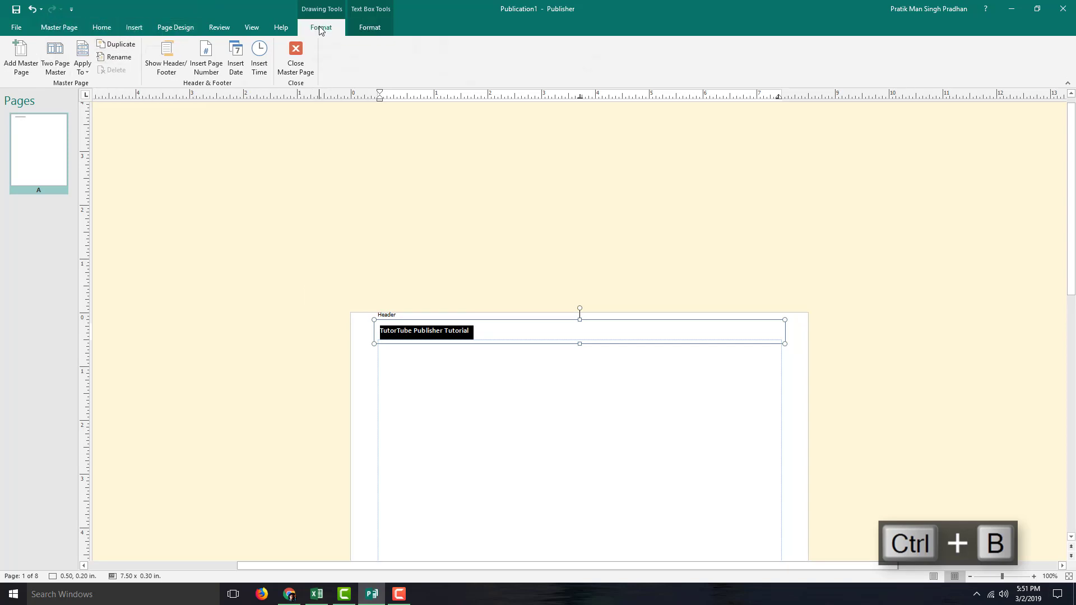
left_click(369, 27)
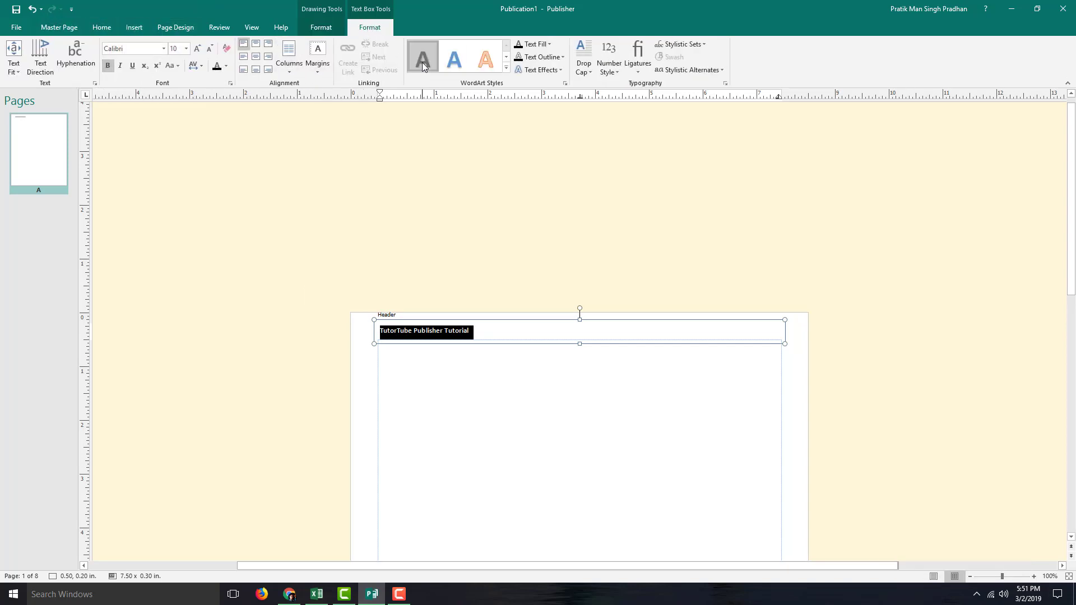
left_click(506, 68)
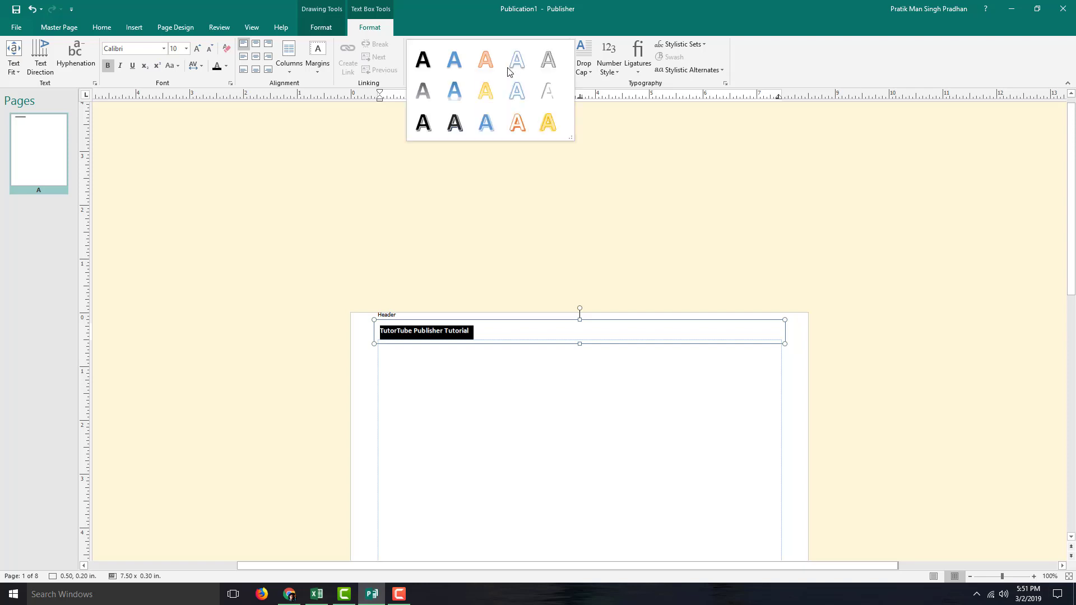
left_click(454, 121)
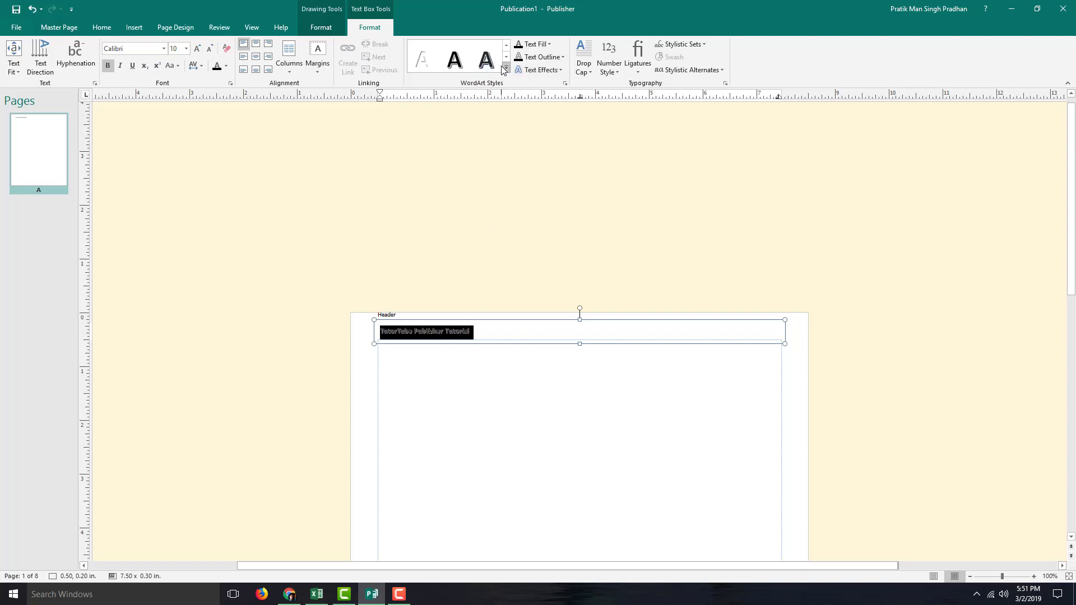
left_click(506, 69)
left_click(423, 58)
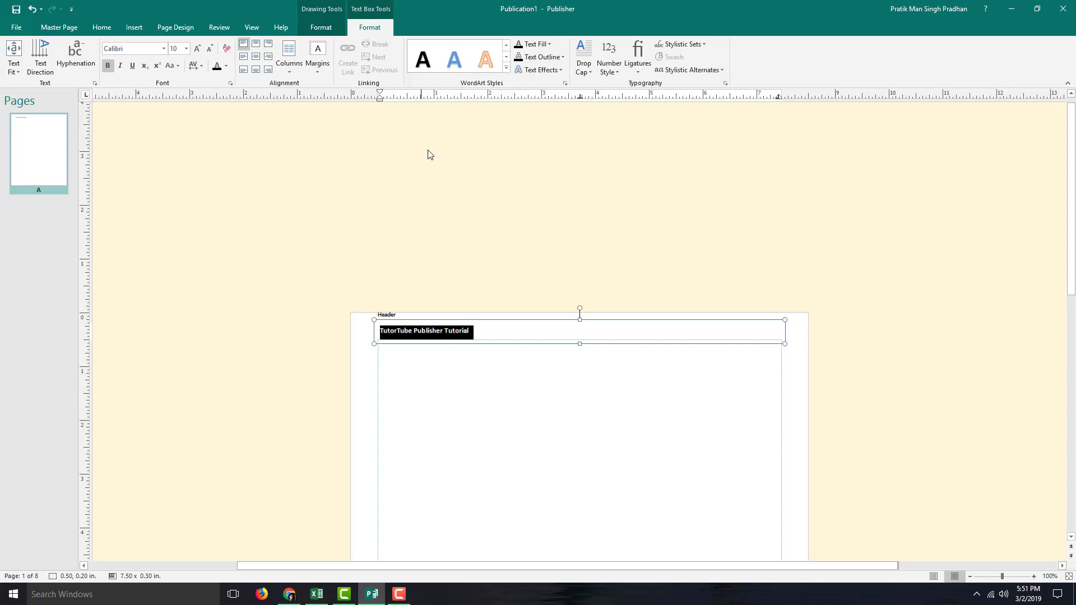
- Deselect the header text box and close the master page view
left_click(471, 332)
scroll(517, 391, "down", 5)
scroll(516, 391, "down", 10)
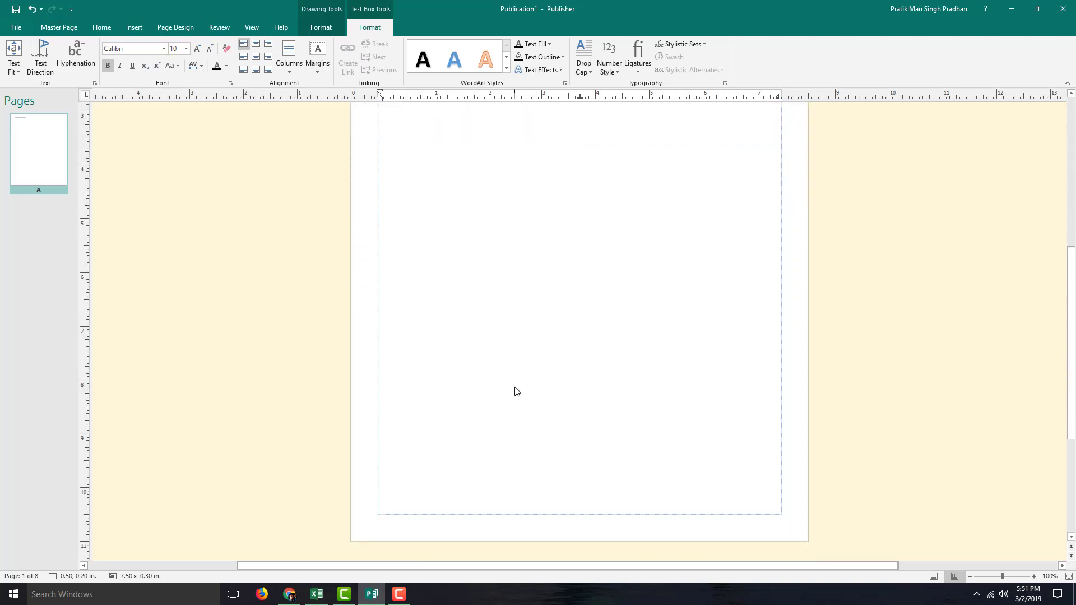
scroll(403, 367, "up", 10)
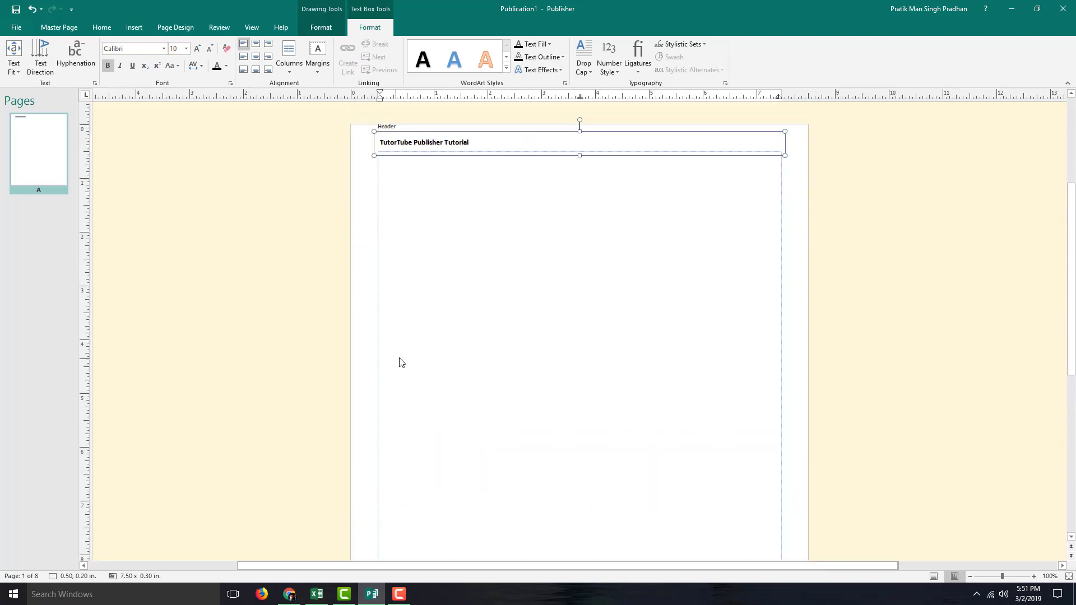
left_click(267, 282)
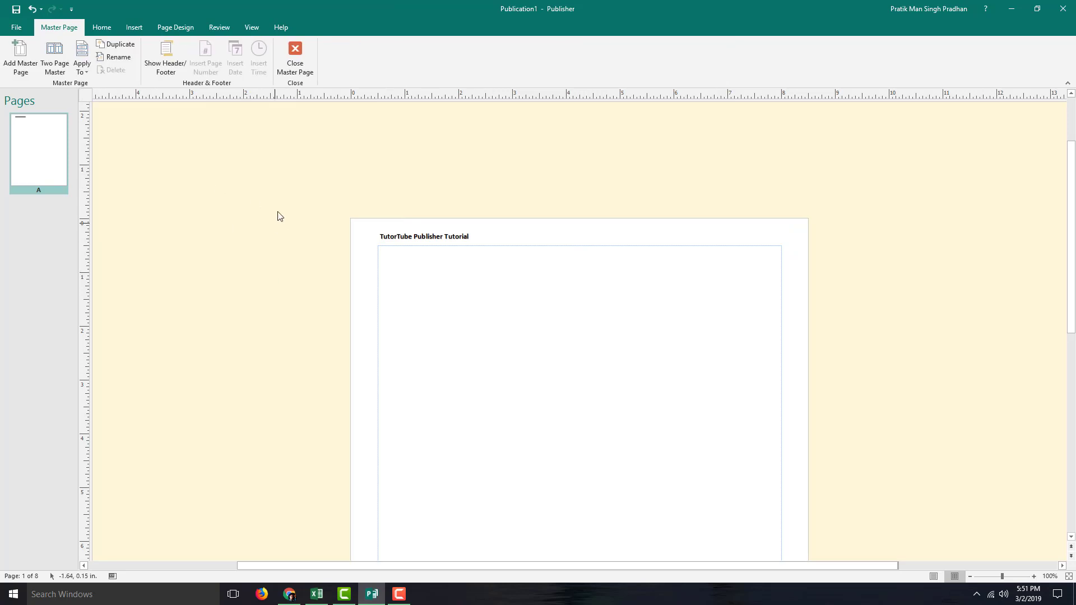
left_click(298, 49)
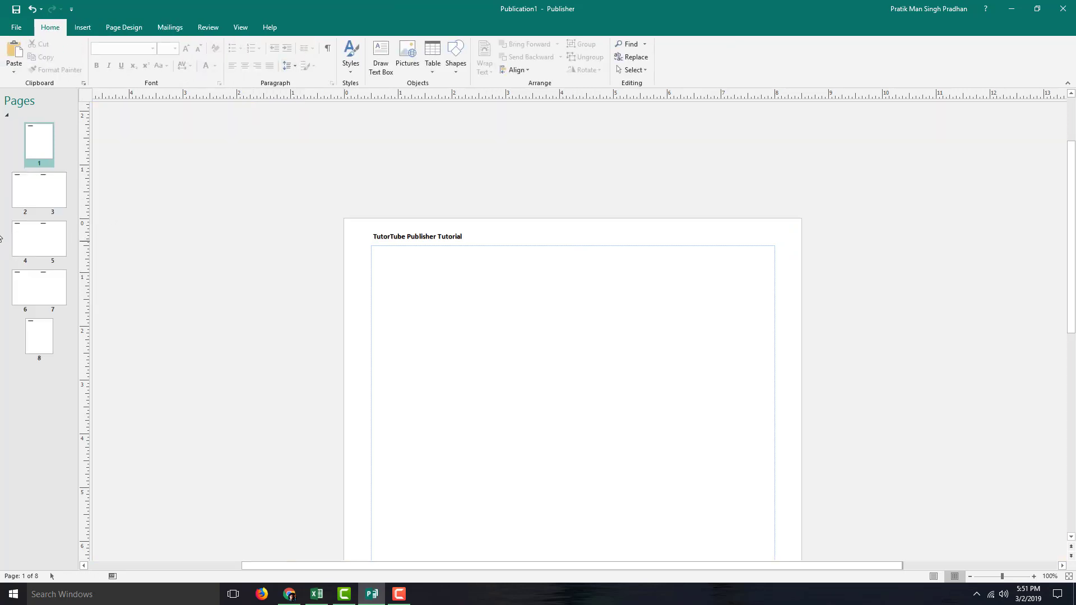
- Check the header on the 2-3 and 4-5 spreads, page 8 and page 1
left_click(22, 199)
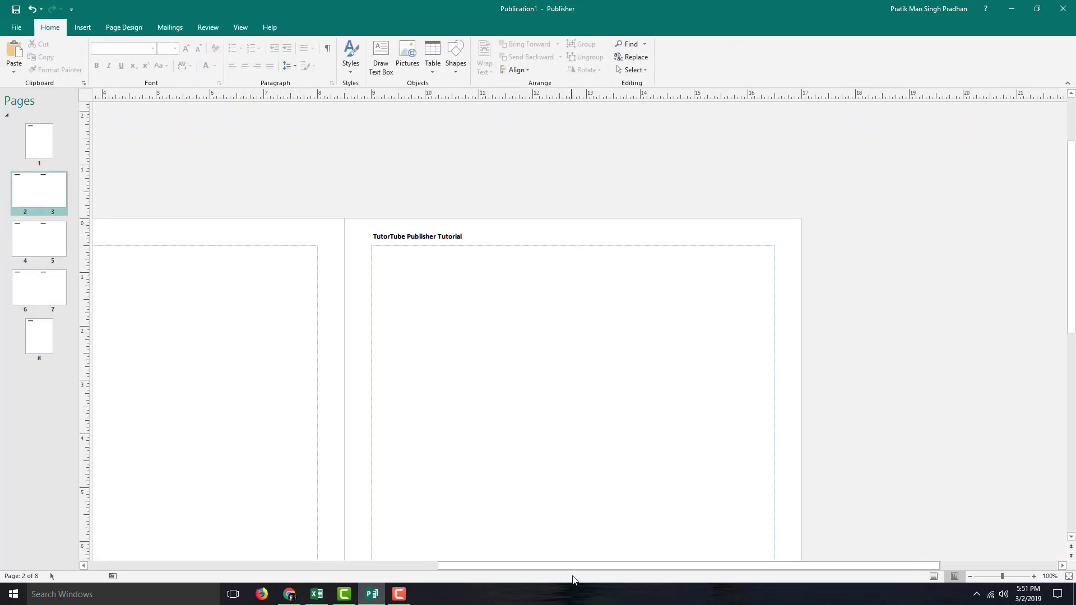
left_click_drag(571, 567, 398, 559)
left_click(41, 245)
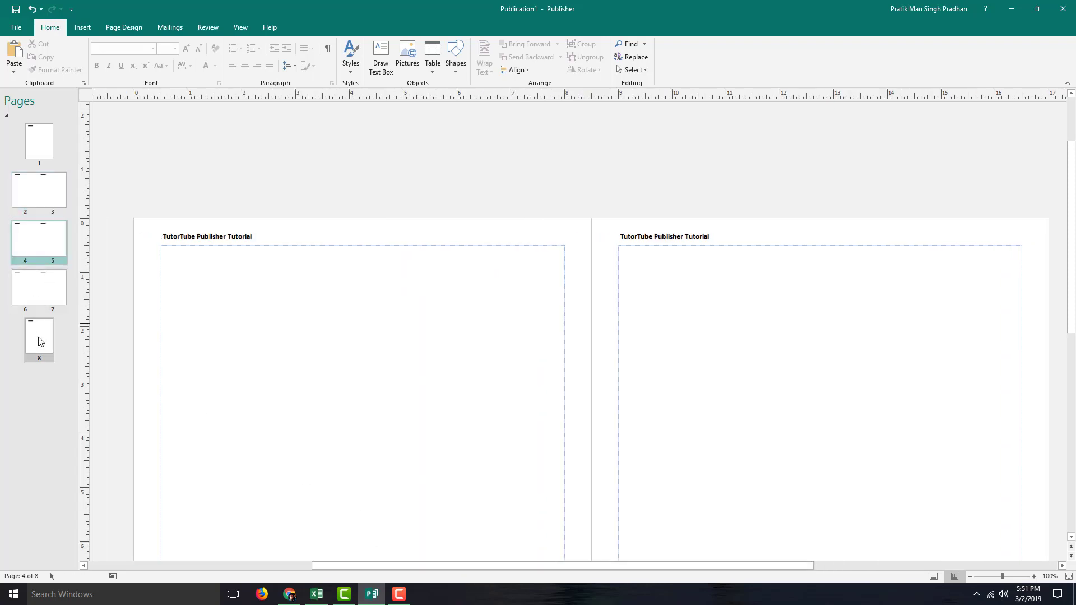
left_click(40, 342)
left_click(46, 150)
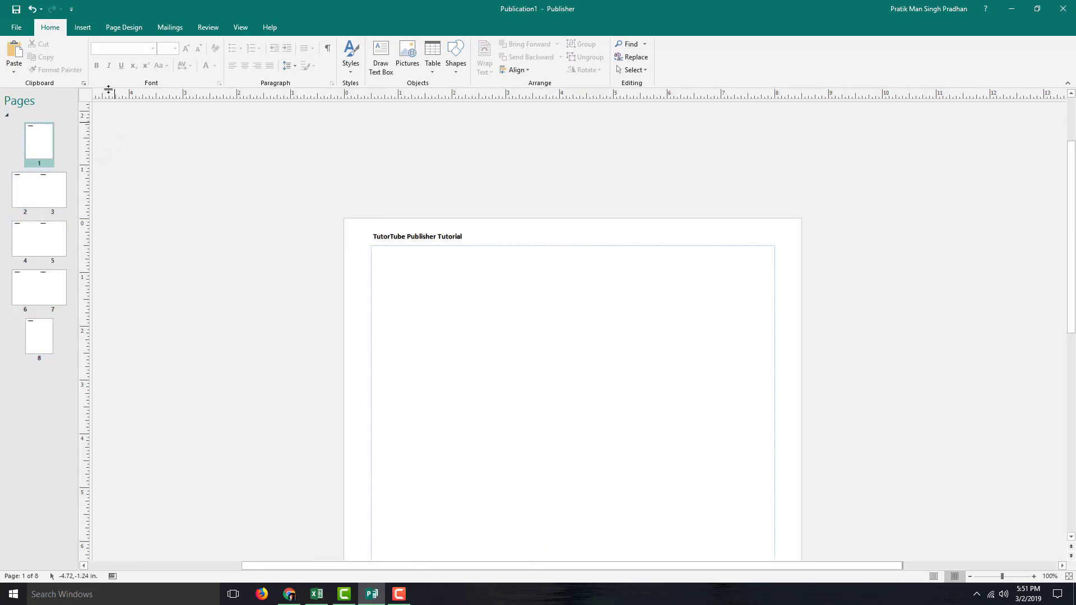
- Add the footer text "This is the Tutorial" to the master page and make it bold
left_click(125, 29)
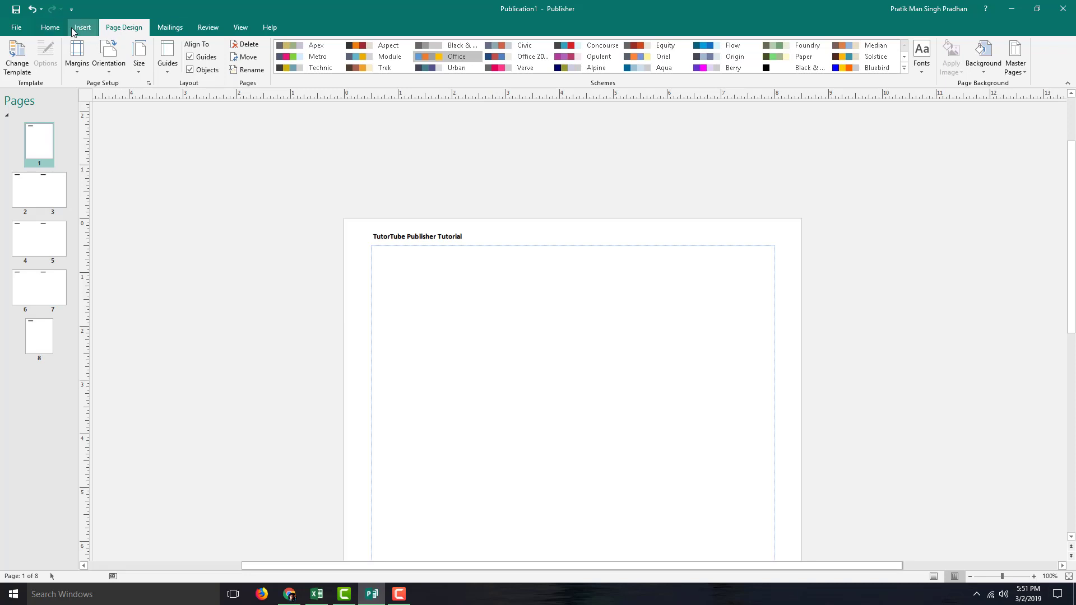
left_click(82, 28)
left_click(640, 69)
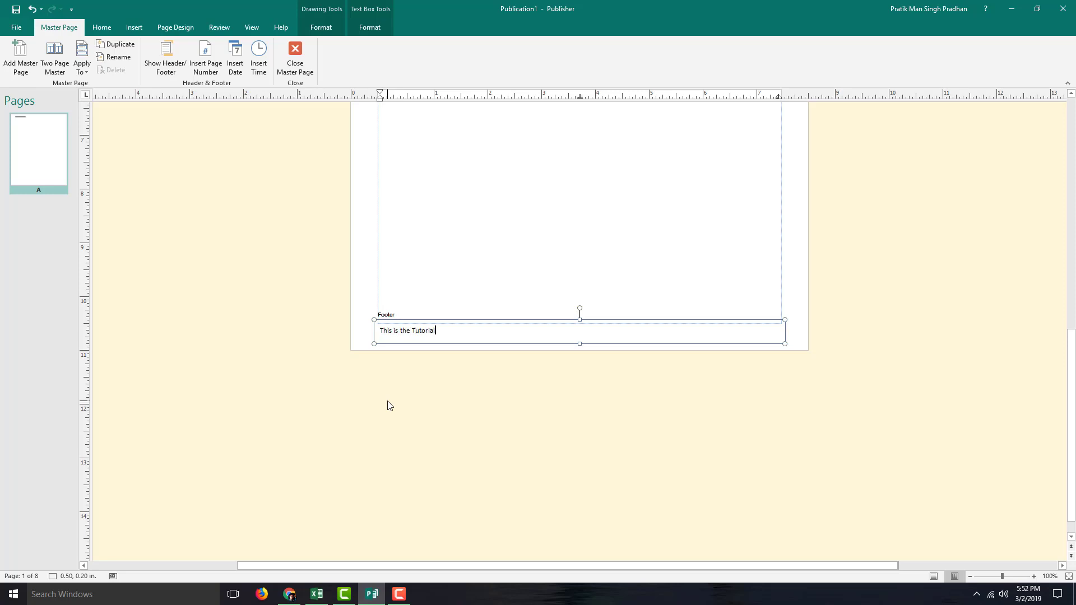
triple_click(461, 331)
key("ctrl+b")
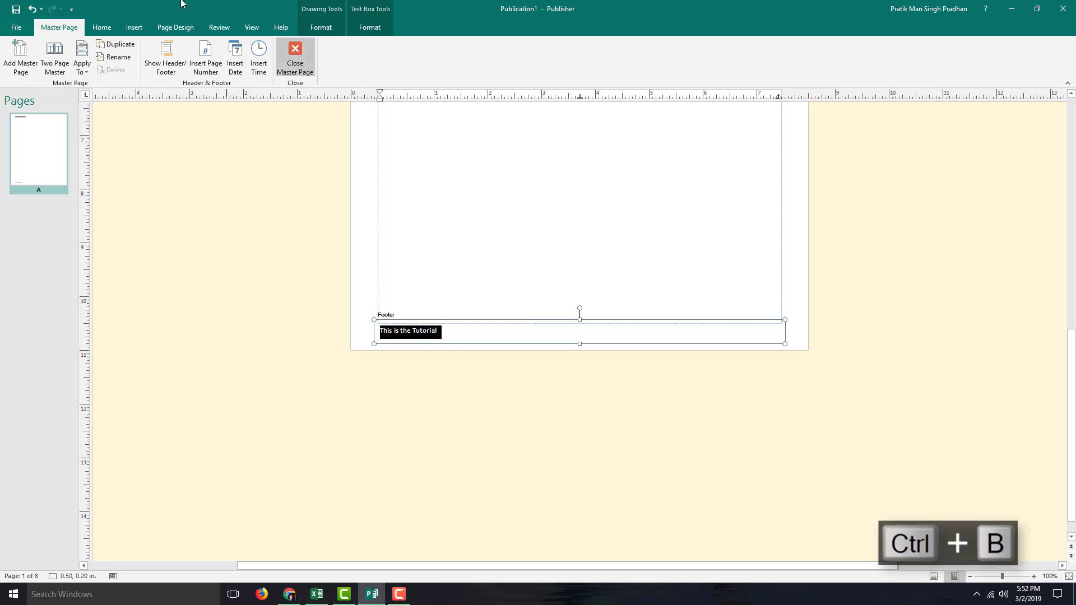
- Center the footer text within its text box and close the master page view
left_click(321, 27)
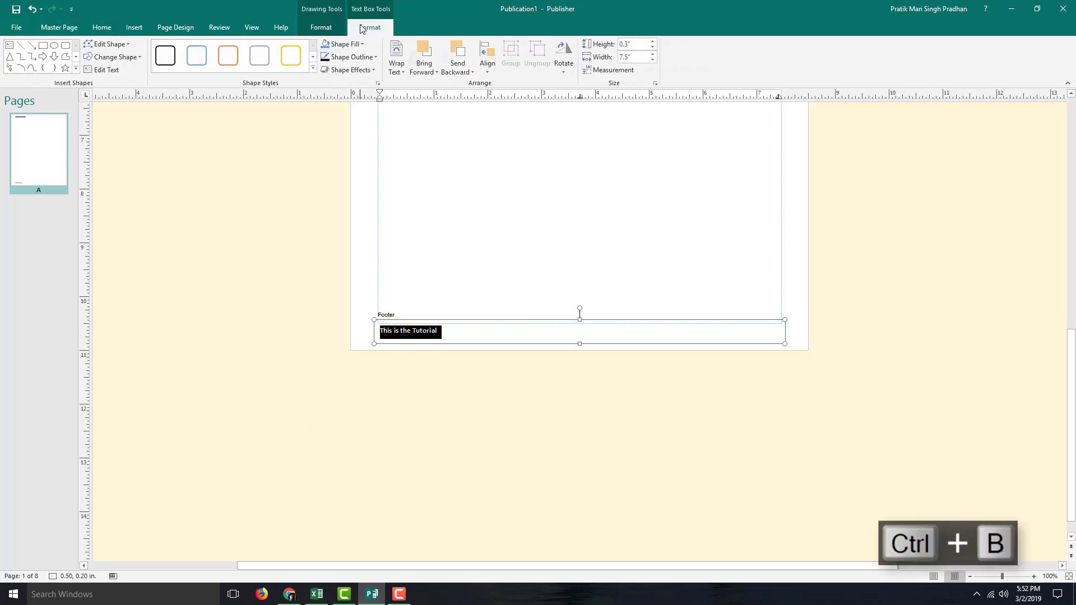
left_click(370, 27)
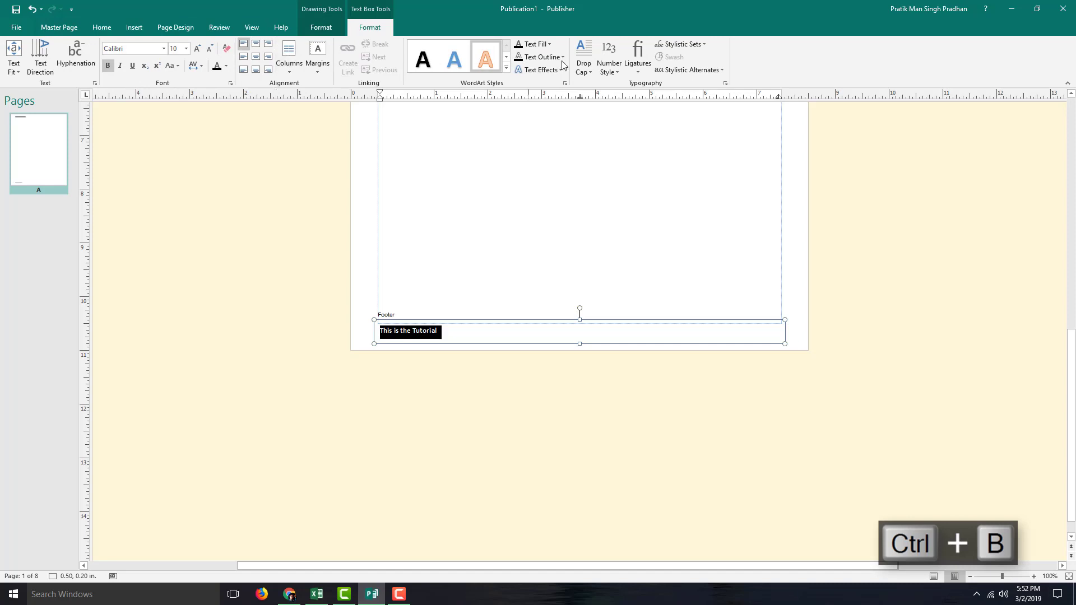
left_click(258, 57)
left_click(597, 336)
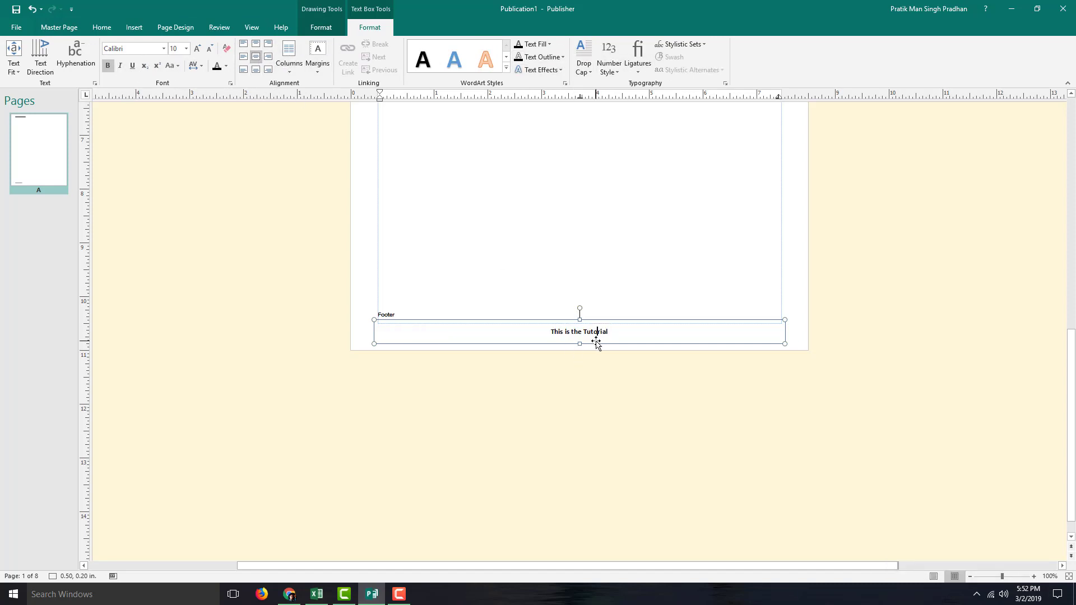
left_click(890, 170)
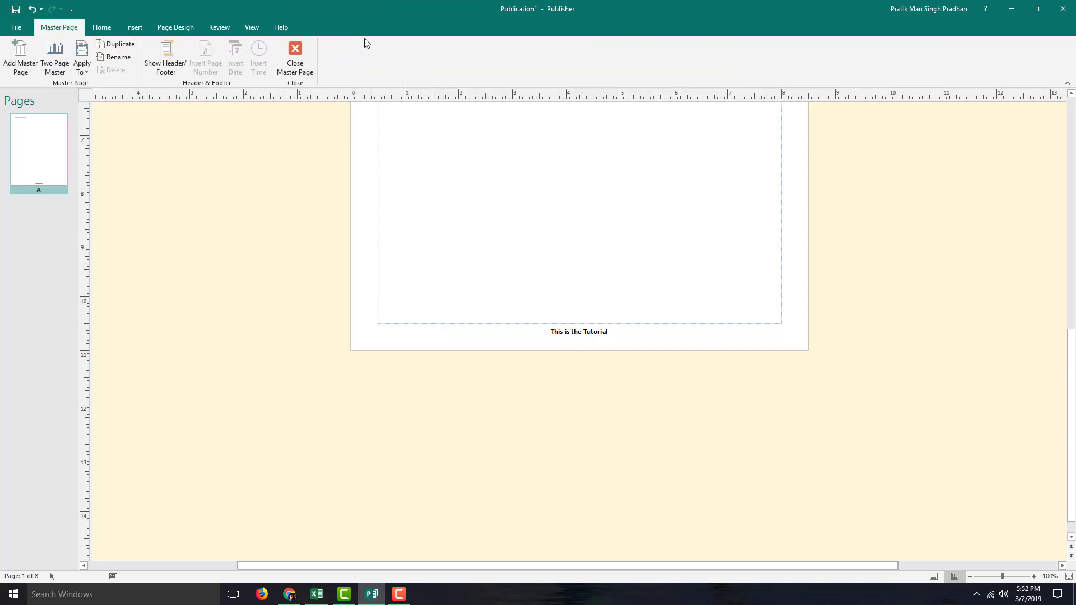
left_click(293, 54)
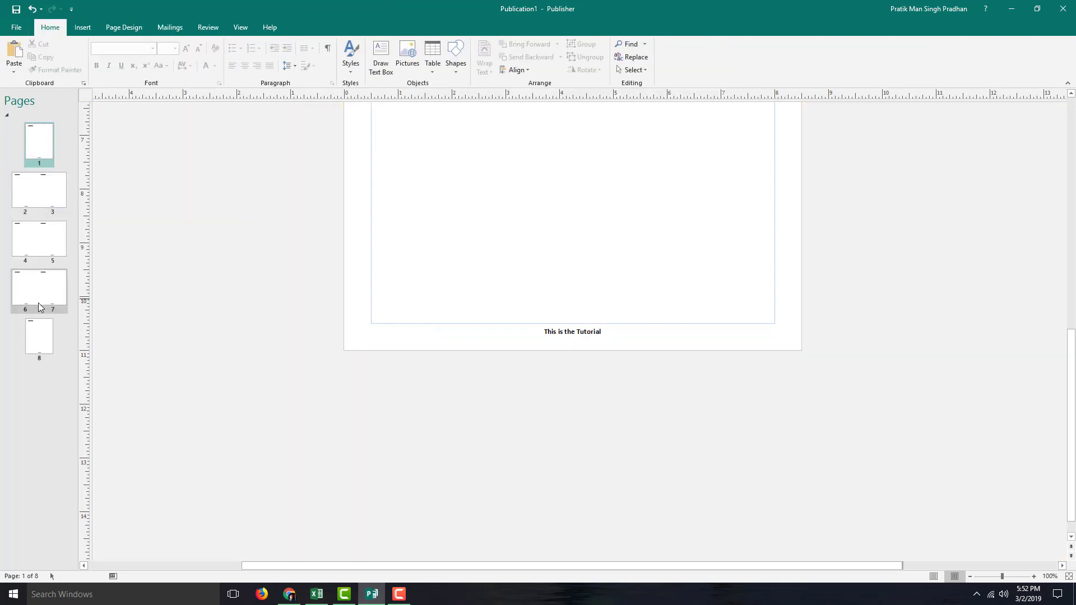
- Check the footer on the 2-3 spread, page 8 and page 1
left_click(37, 201)
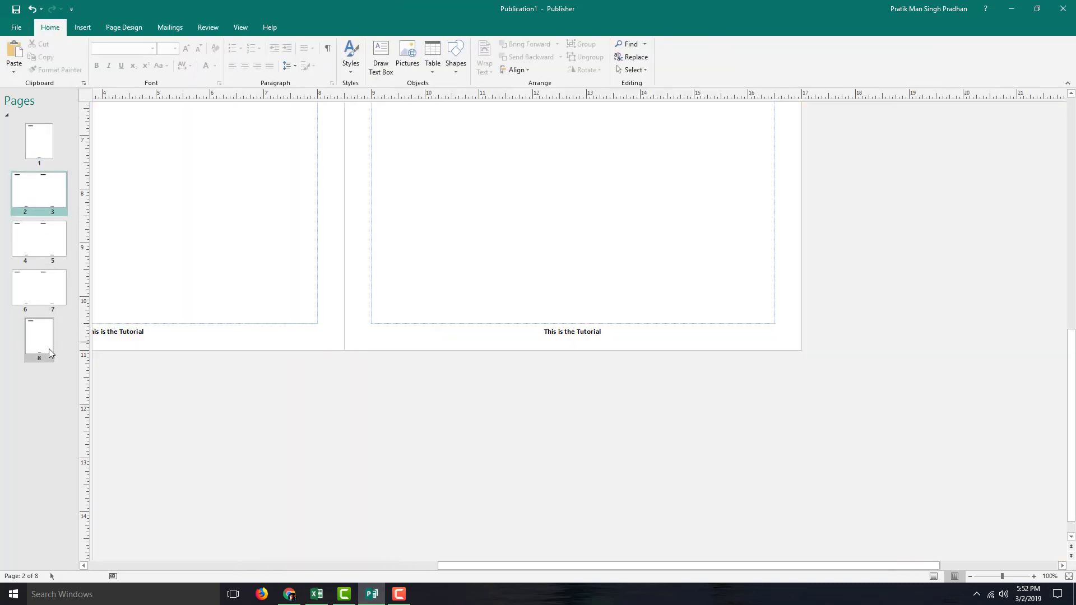
left_click(48, 345)
left_click(43, 132)
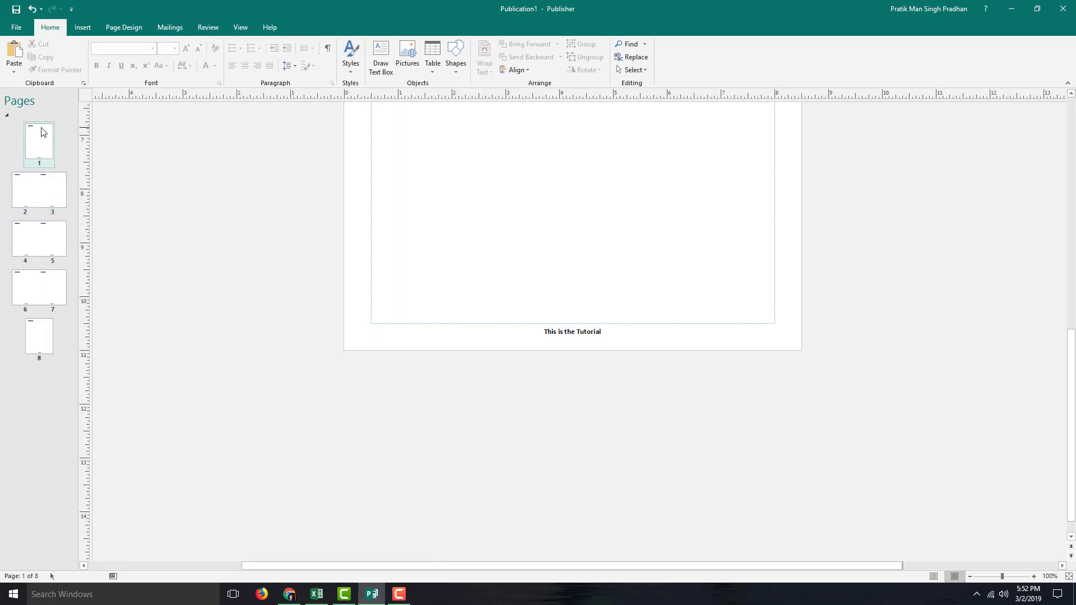
- Open the master pages for editing and add a new two-page master with page ID B
left_click(136, 28)
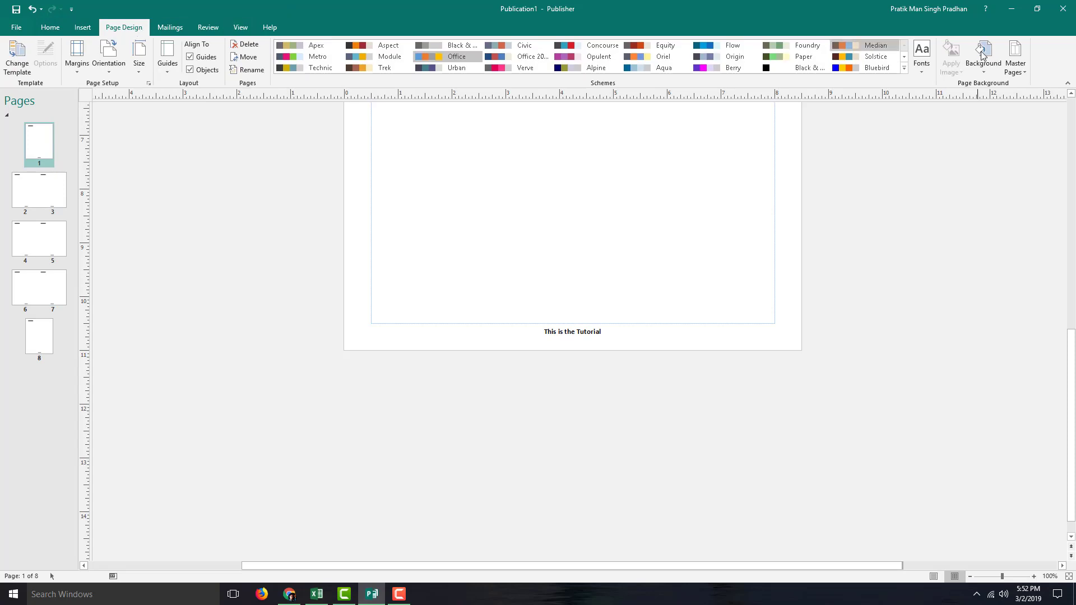
left_click(1016, 66)
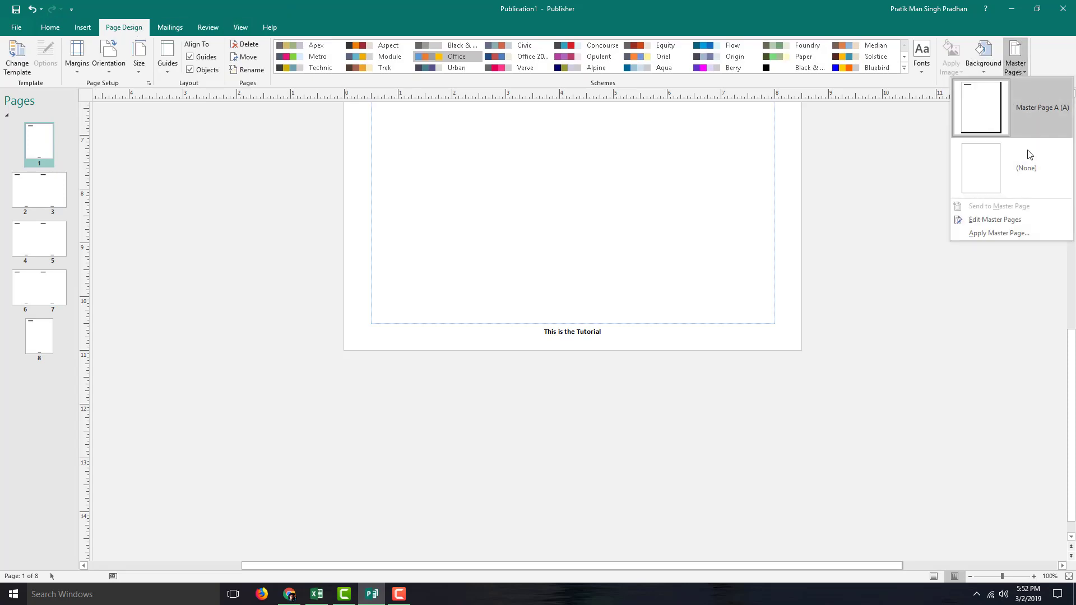
left_click(1001, 221)
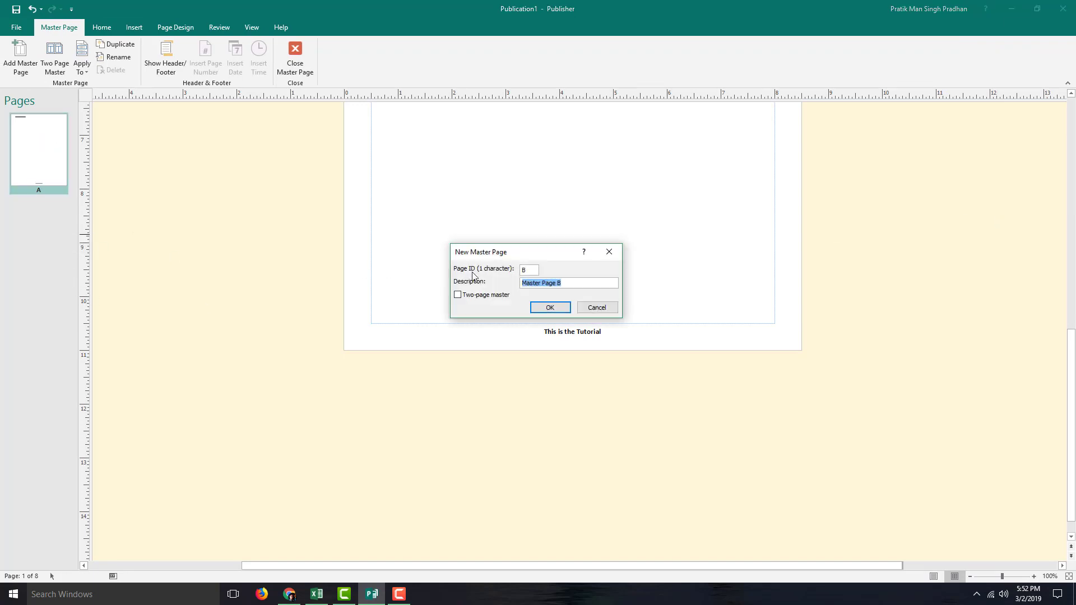
left_click(496, 297)
left_click(548, 308)
scroll(390, 293, "up", 5)
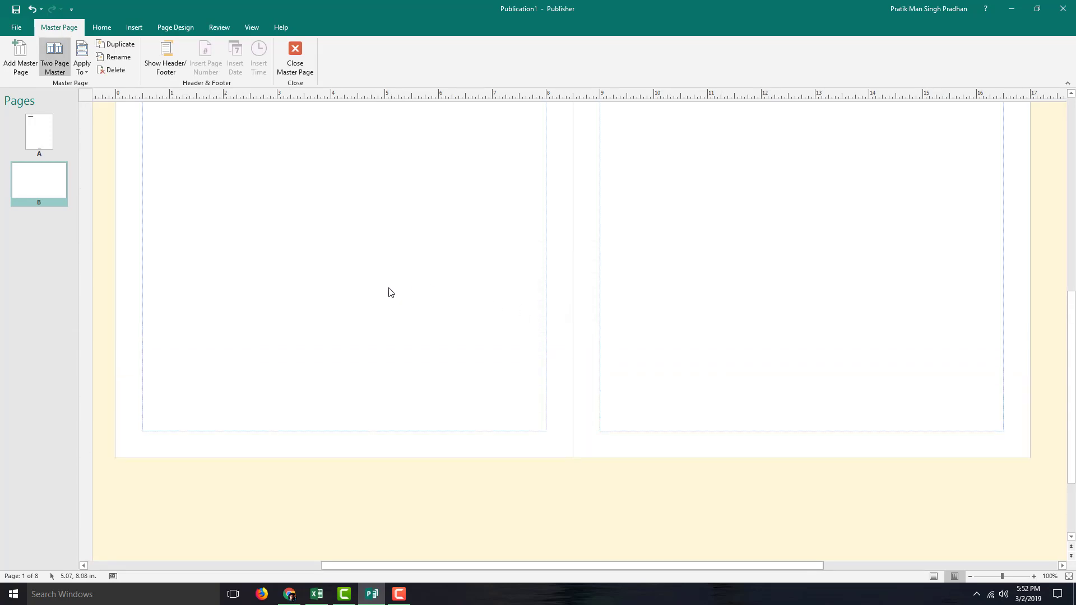
scroll(391, 292, "up", 3)
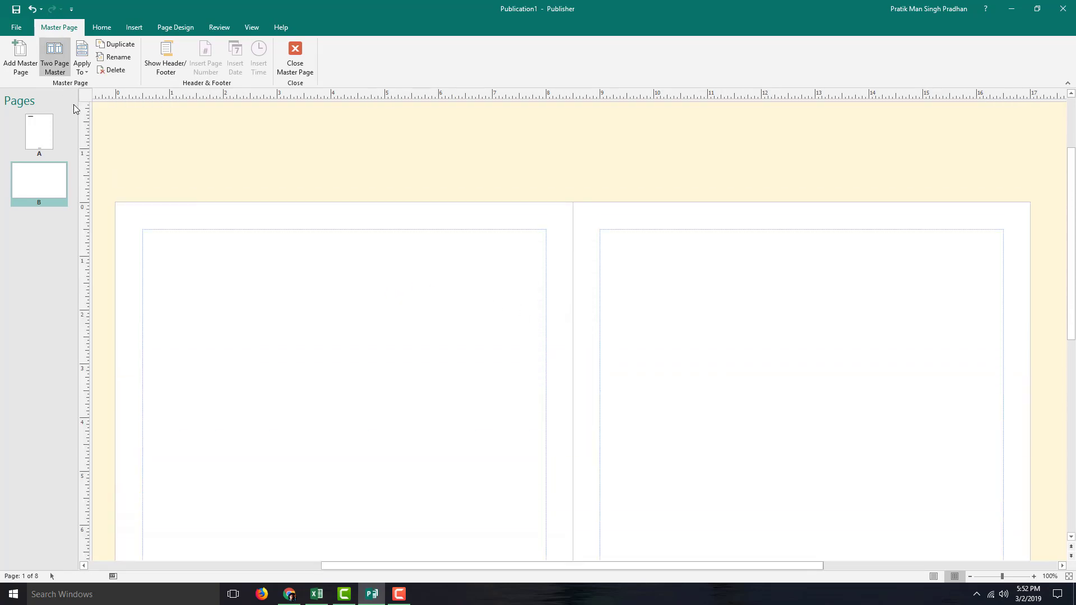
- Copy the header text "TutorTube Publisher Tutorial" from master A into the left page's header on master B
left_click(46, 129)
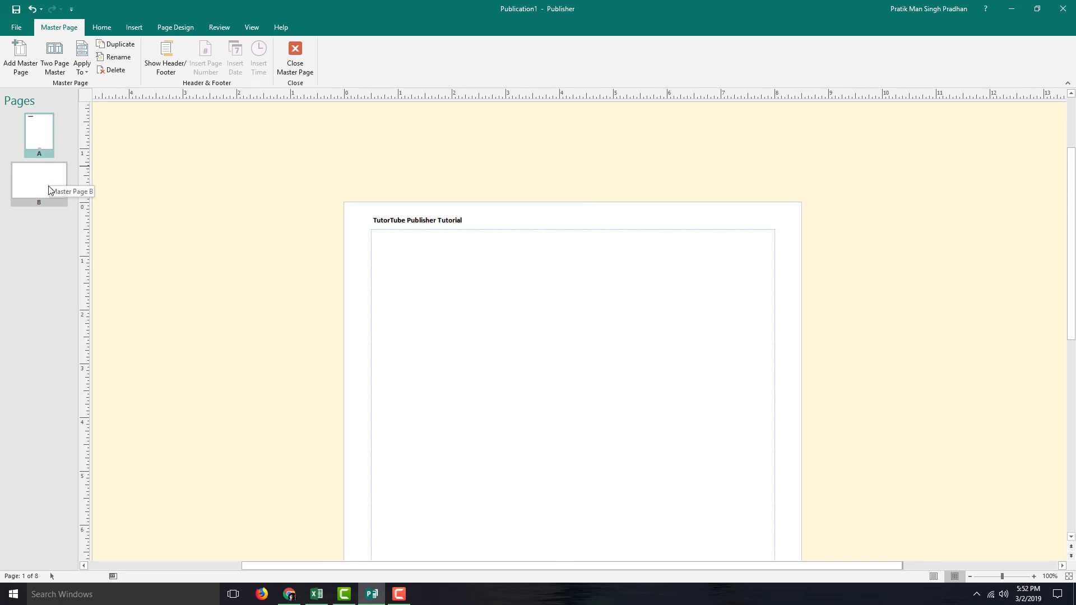
left_click(49, 190)
left_click(166, 65)
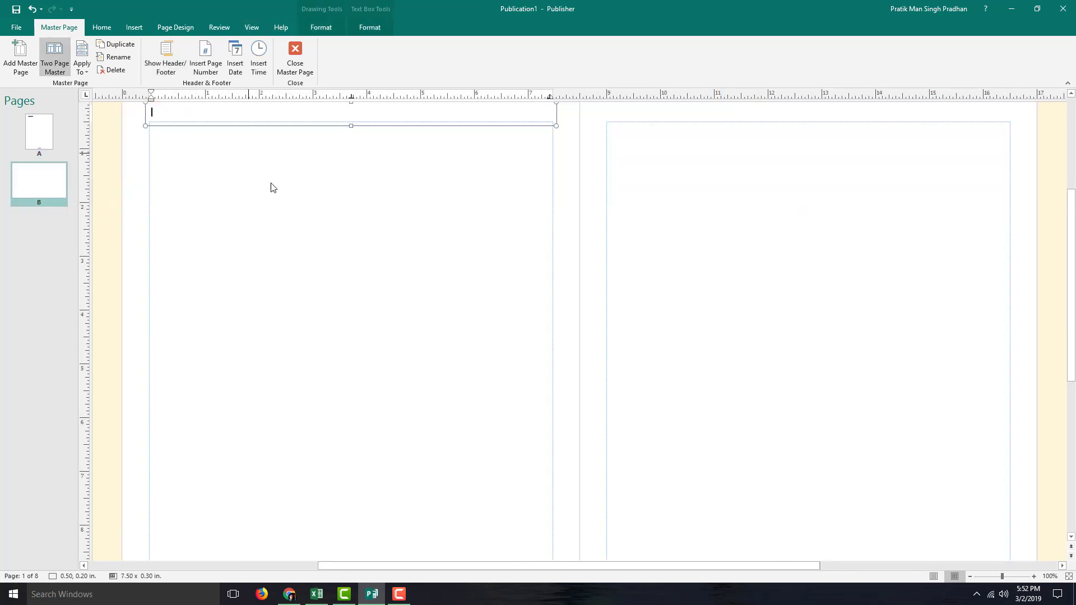
left_click(39, 132)
double_click(428, 112)
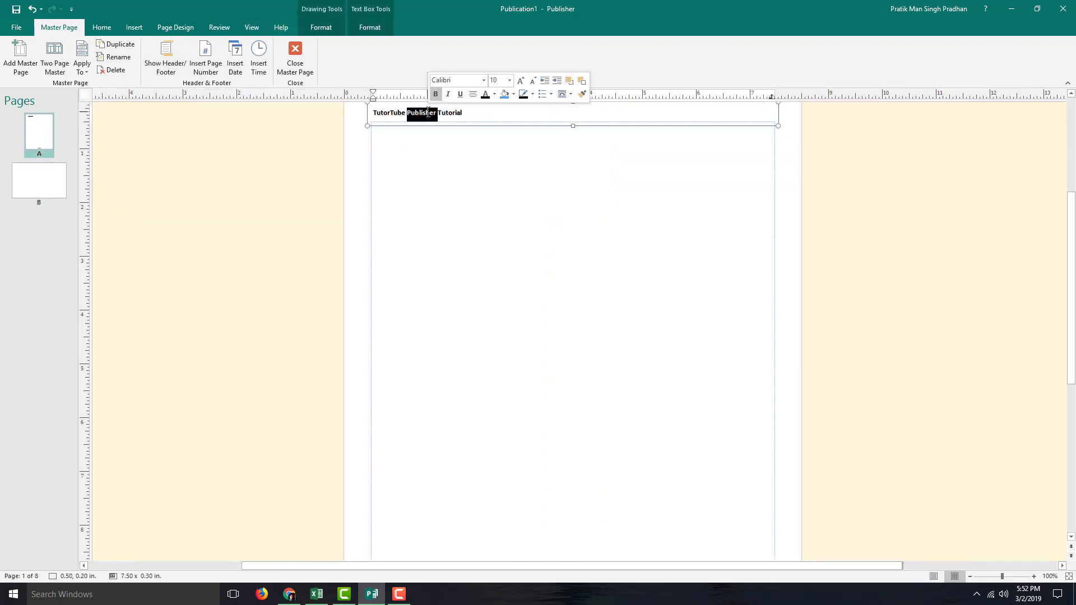
triple_click(428, 112)
key("ctrl+c")
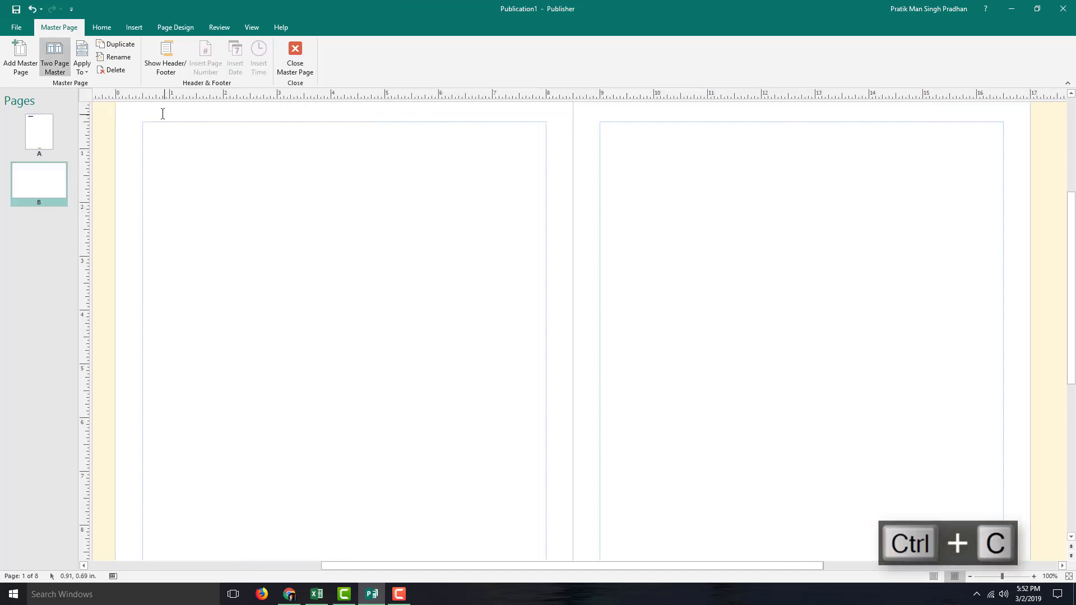
left_click(171, 68)
key("ctrl+v")
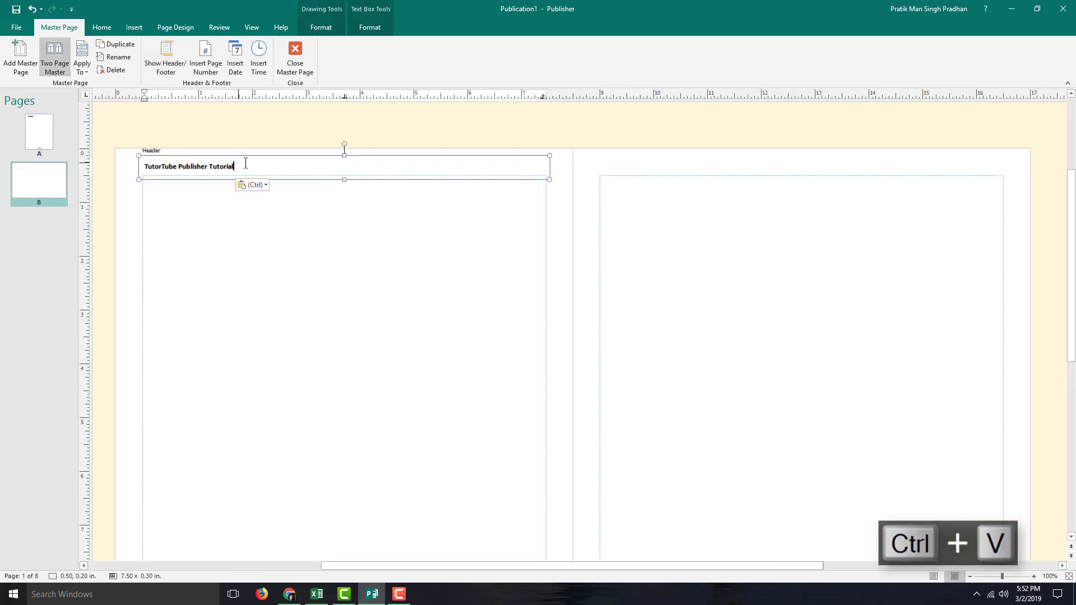
- Paste the same header text into the right page's header on master B and align it top right
left_click(804, 165)
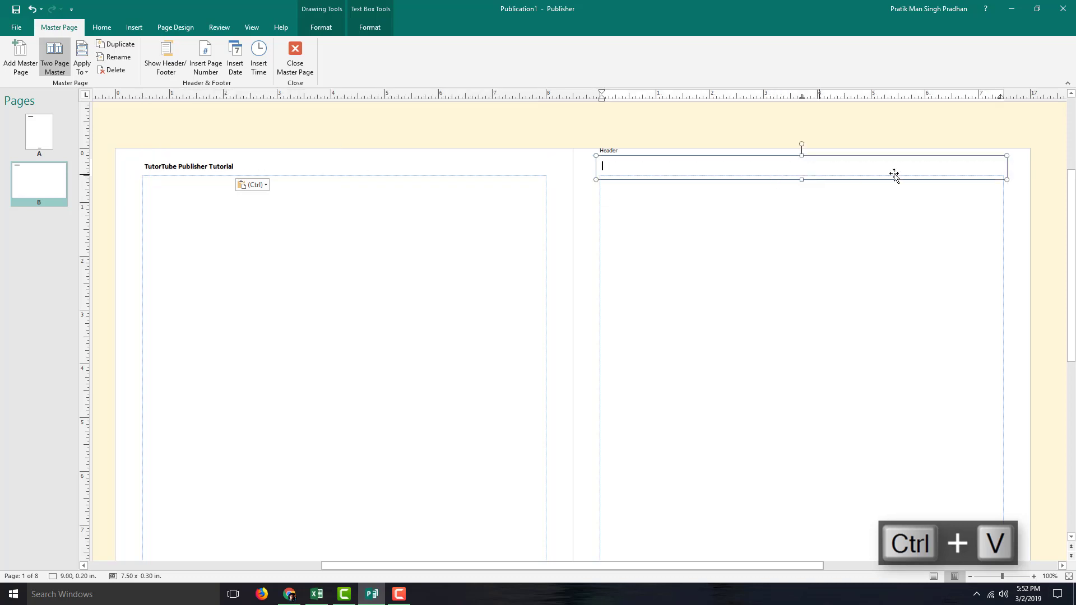
key("ctrl+v")
key("ctrl+a")
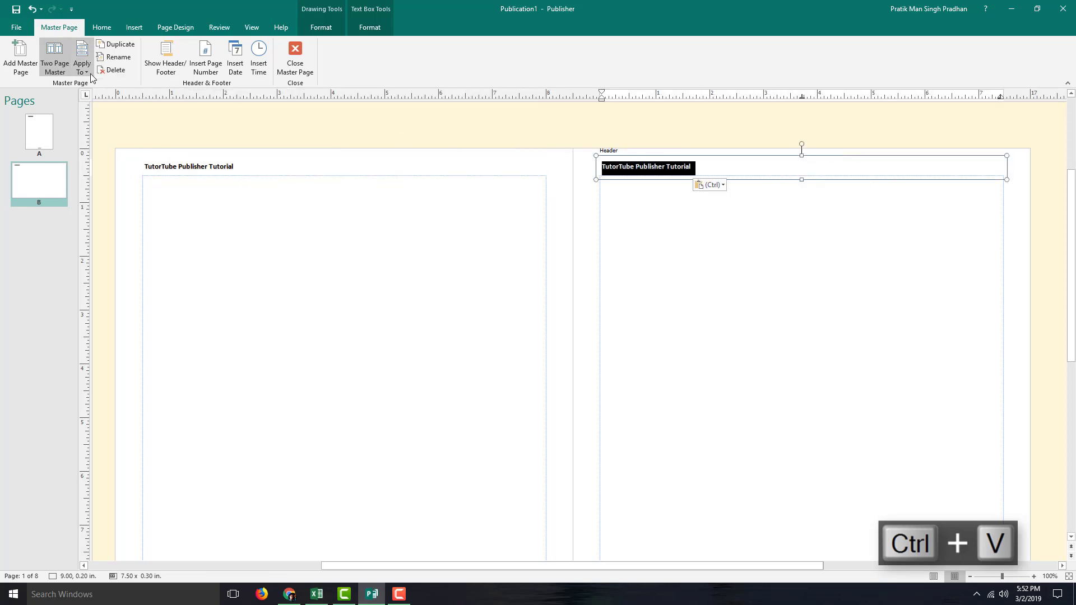
left_click(368, 28)
left_click(268, 44)
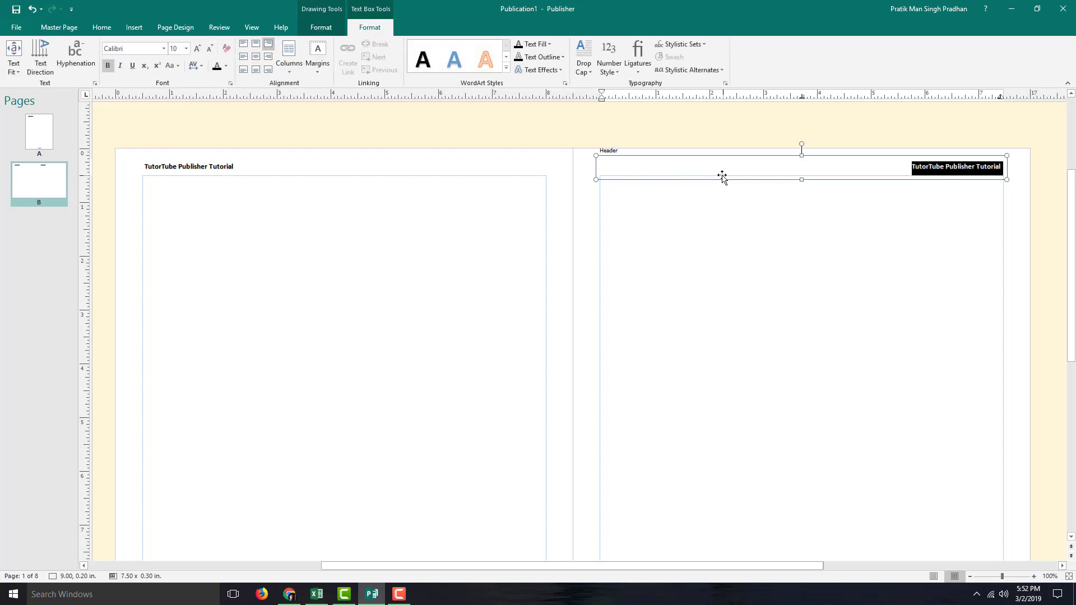
- Copy the footer text "This is the Tutorial" from master A into master B's left page footer and align it top left
scroll(478, 278, "down", 5)
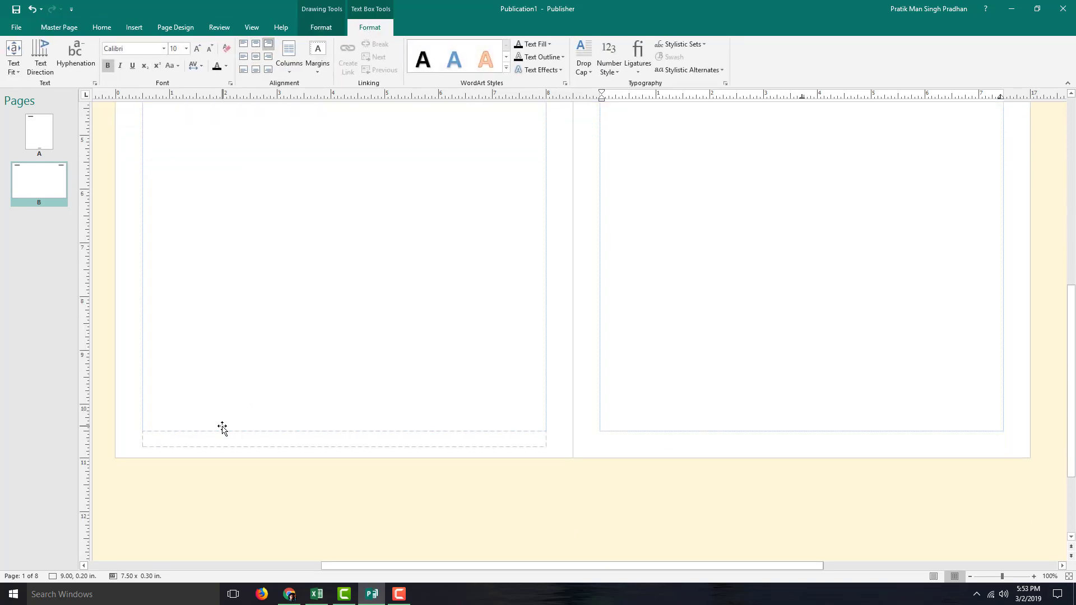
left_click(222, 428)
left_click(39, 132)
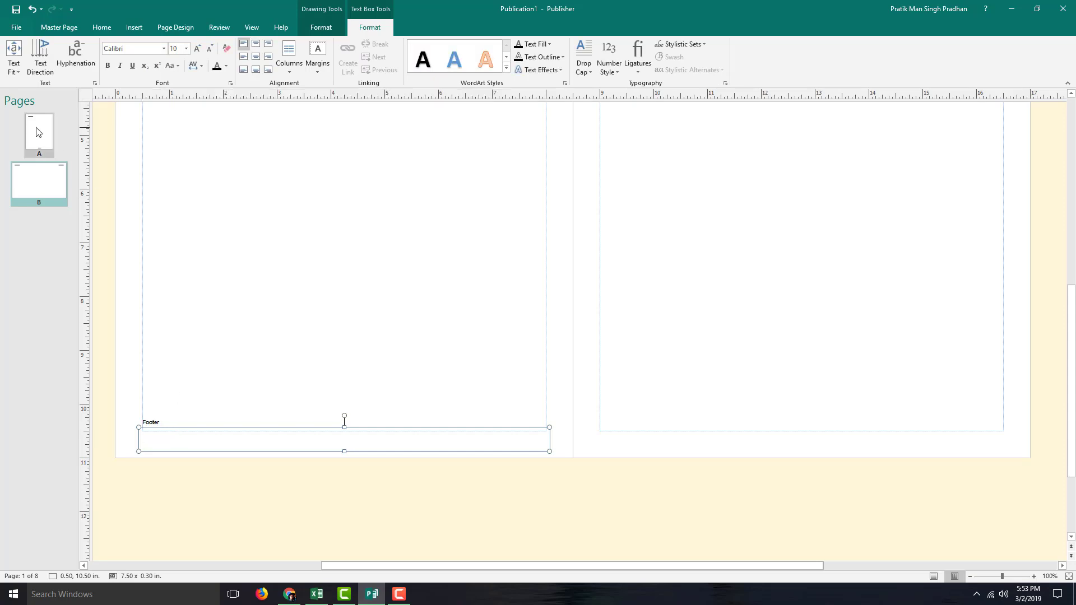
double_click(592, 439)
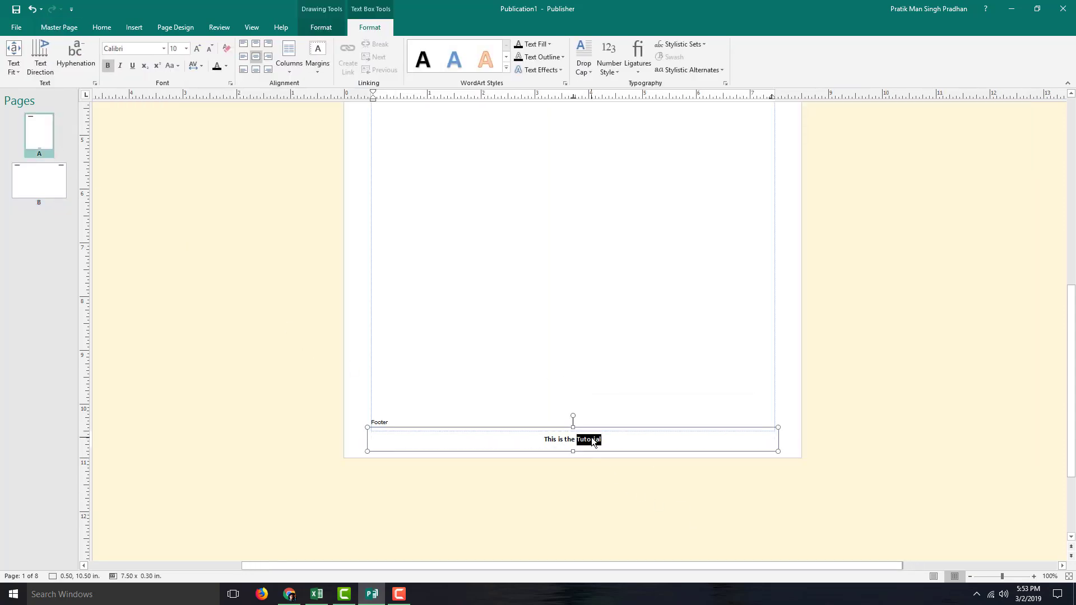
key("ctrl+a")
key("ctrl+c")
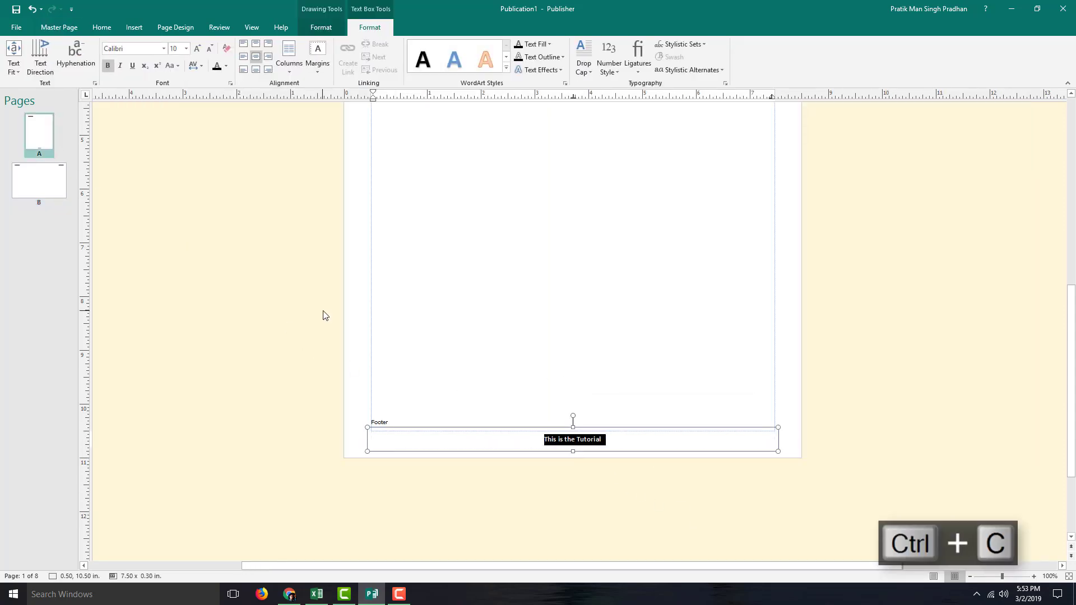
left_click(35, 181)
left_click(348, 443)
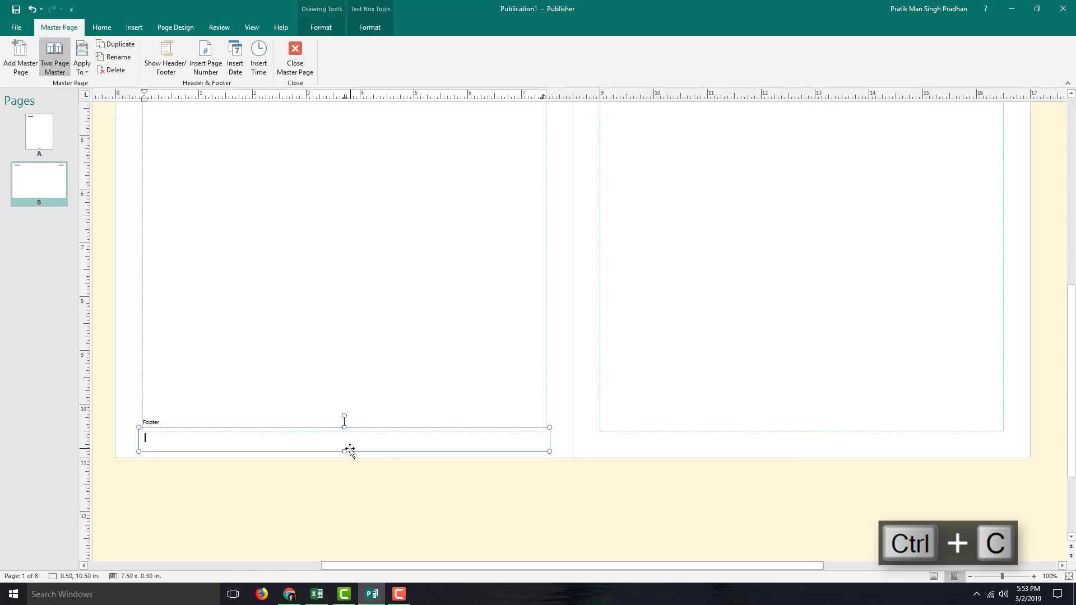
key("ctrl+v")
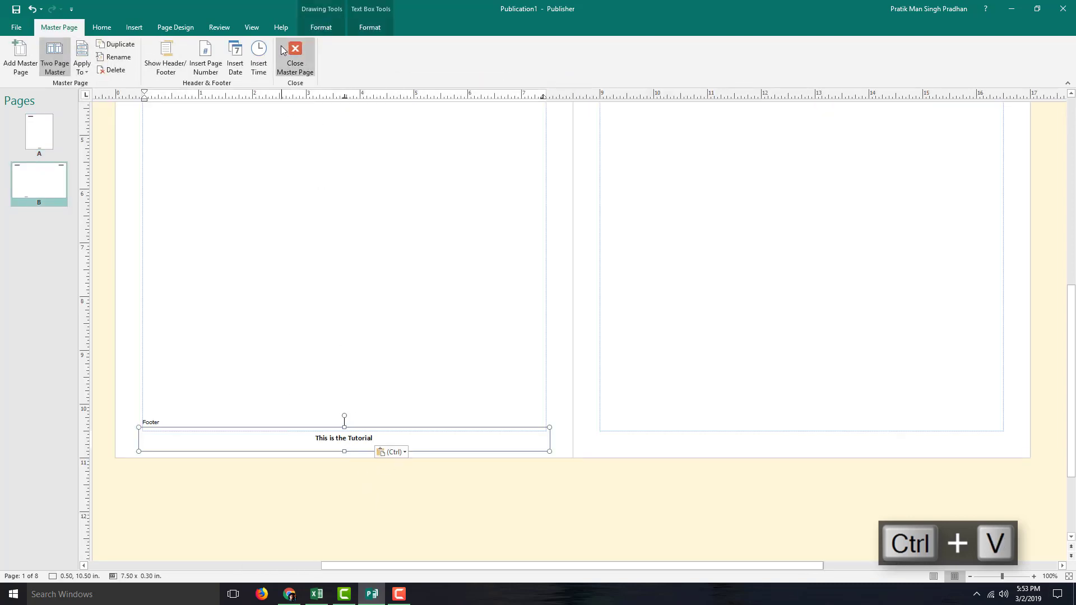
left_click(370, 27)
left_click(244, 43)
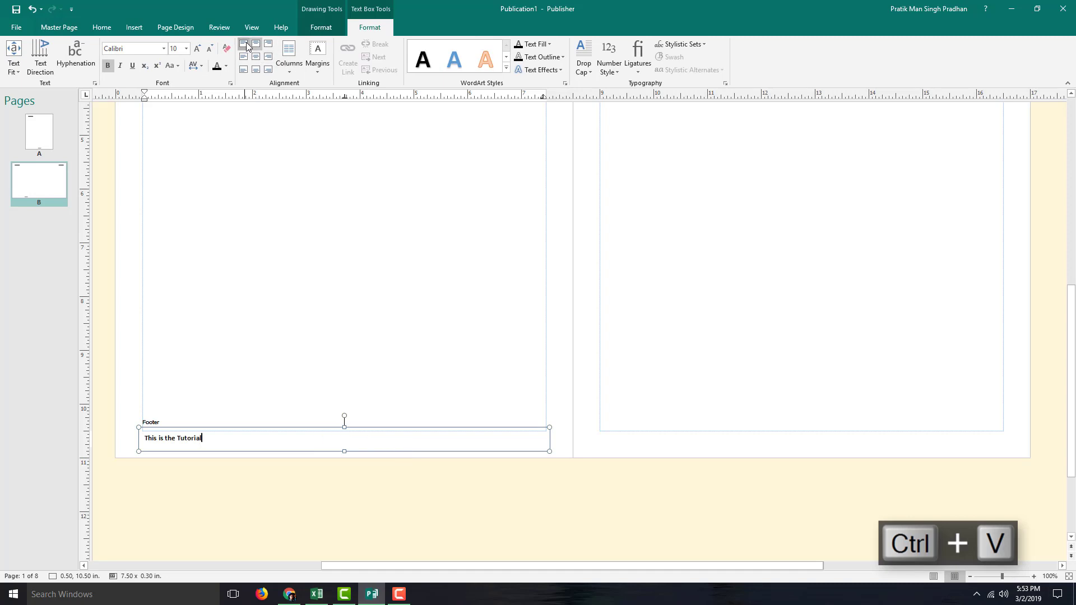
- Paste the same footer text into the right page's footer on master B and align it top right
left_click(668, 440)
key("ctrl+v")
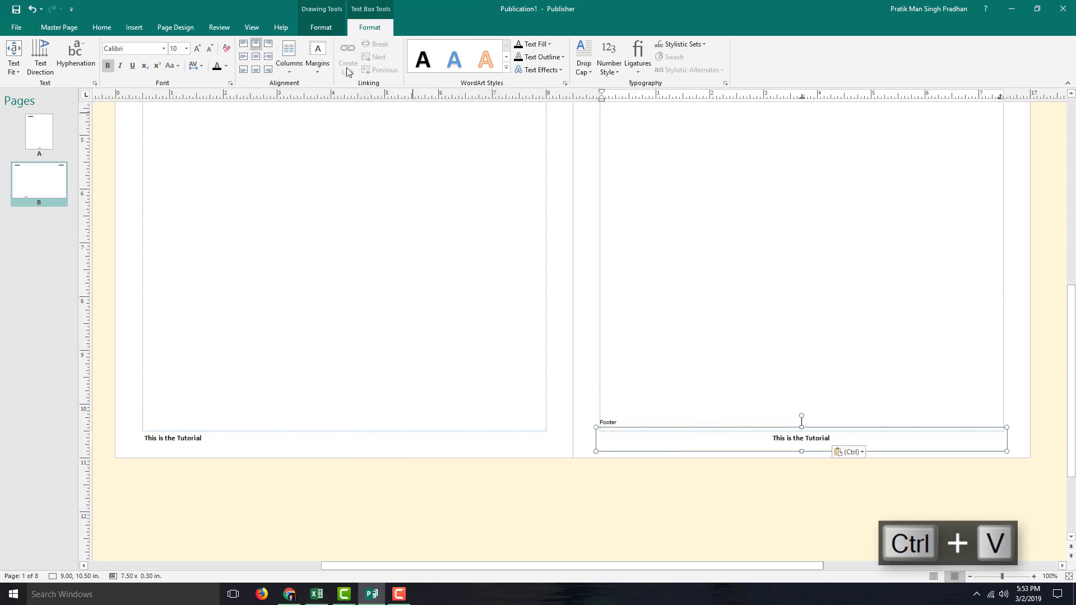
scroll(557, 283, "up", 2)
scroll(557, 283, "up", 6)
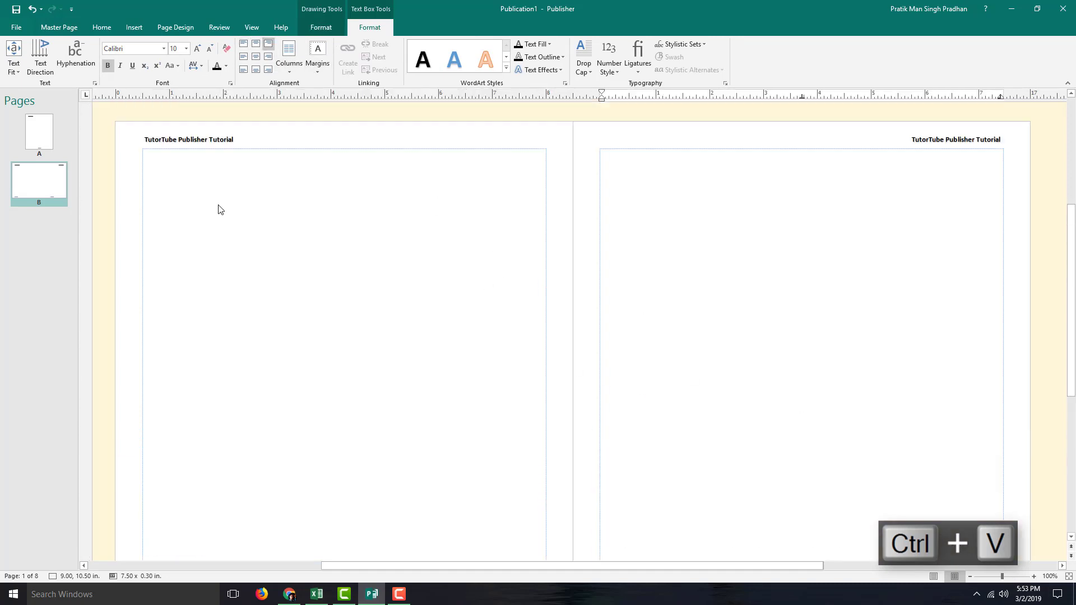
scroll(322, 343, "down", 1)
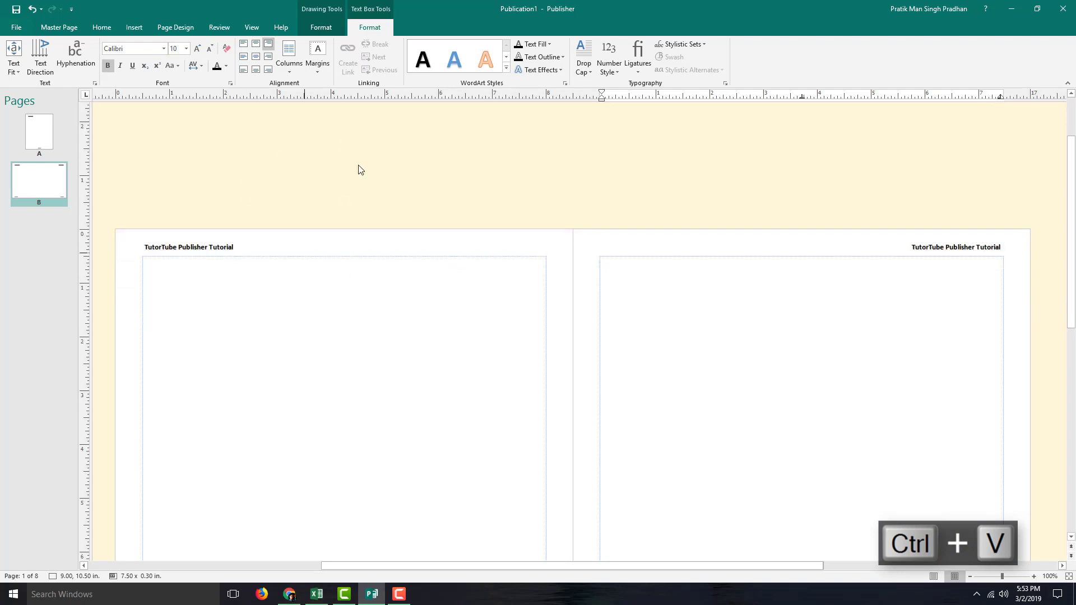
left_click(321, 27)
left_click(370, 27)
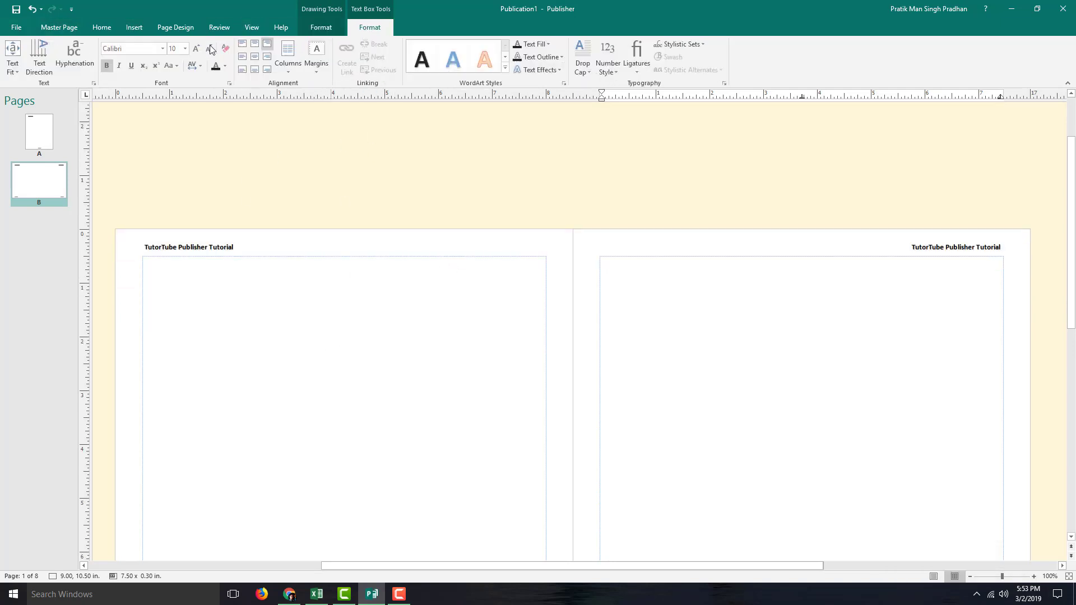
left_click(16, 27)
left_click(24, 22)
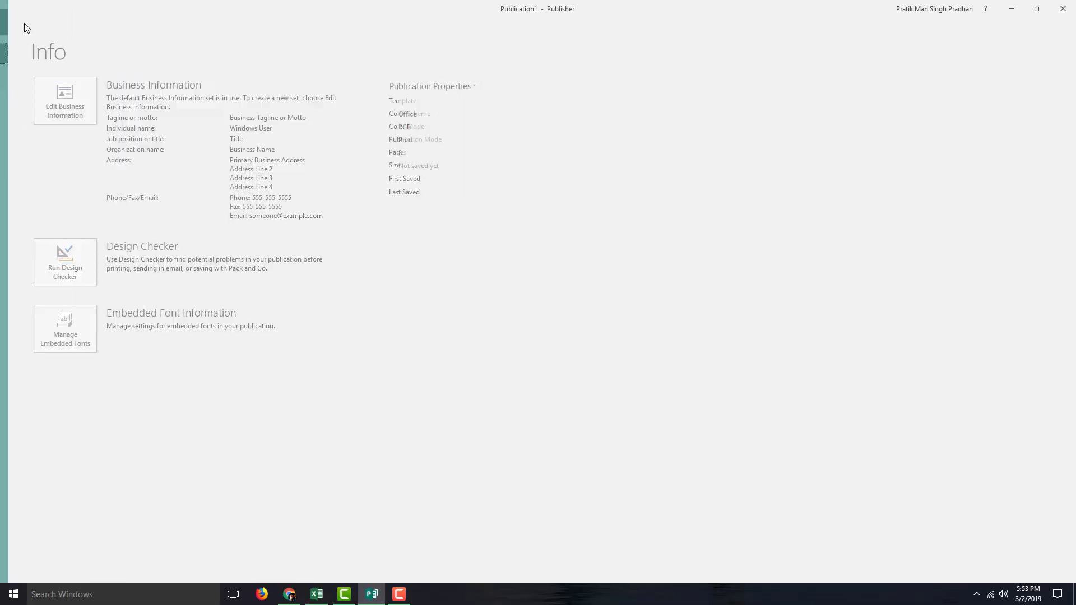
- Close the master page view and apply Master Page B to the spreads 2-3, 4-5 and 6-7
left_click(61, 27)
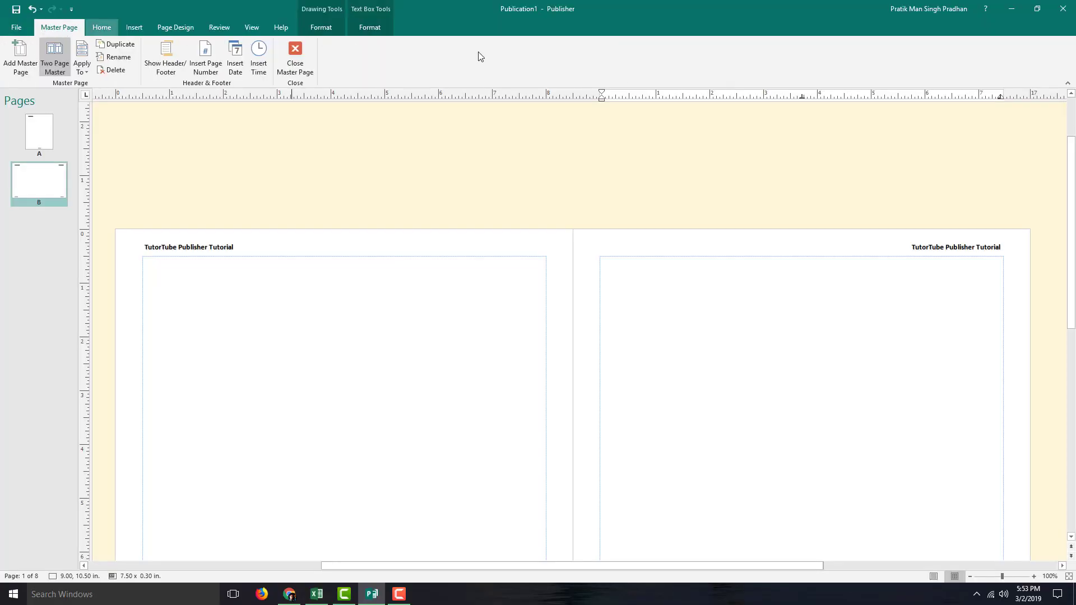
left_click(295, 56)
left_click(51, 190)
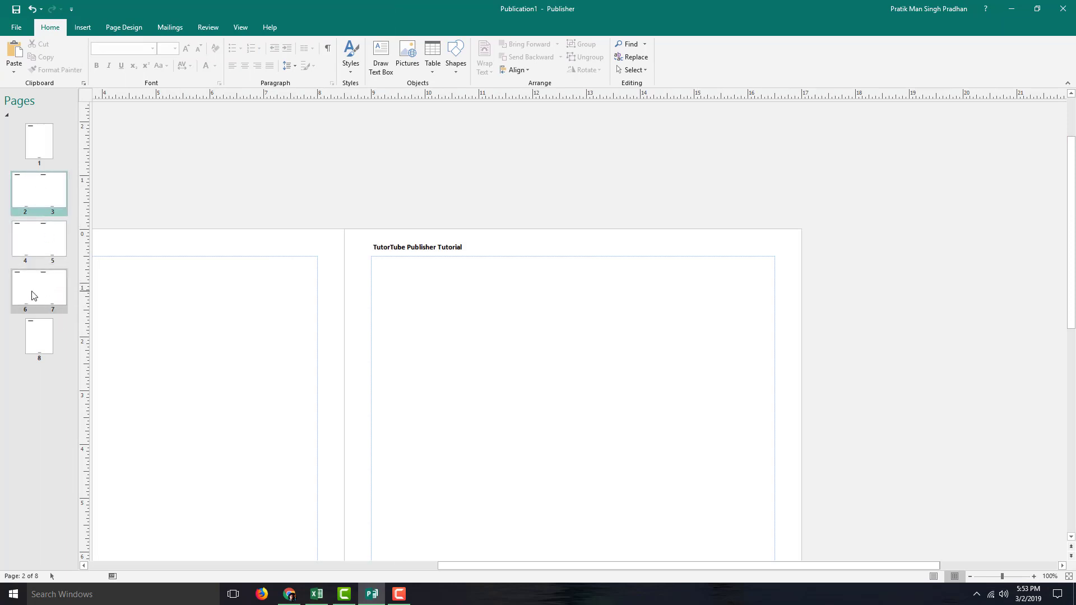
left_click(44, 149)
left_click(46, 194)
left_click(47, 246, "ctrl")
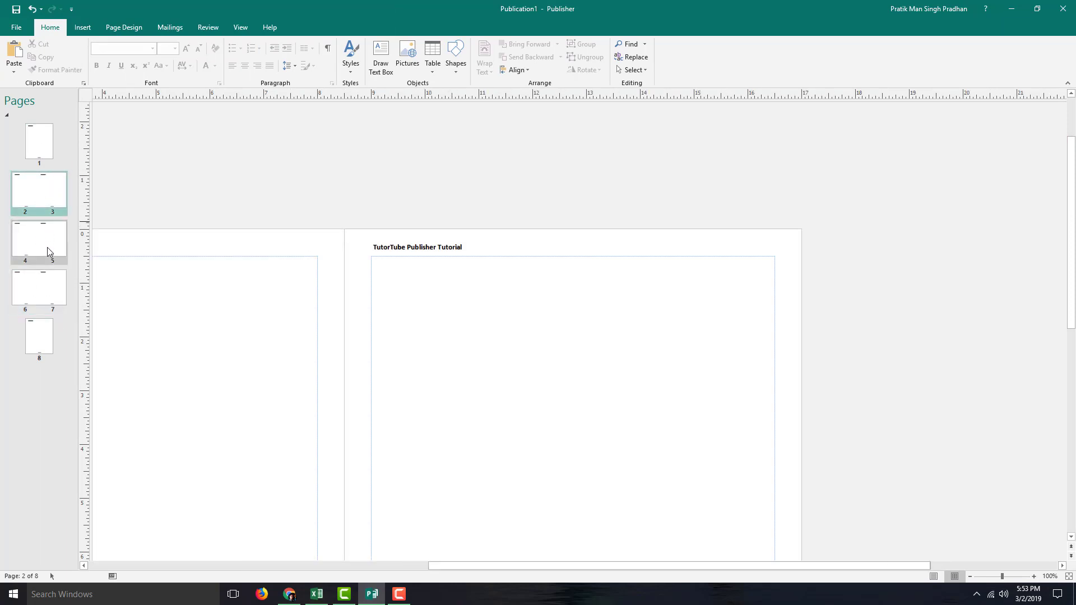
left_click(43, 288, "ctrl")
right_click(49, 201)
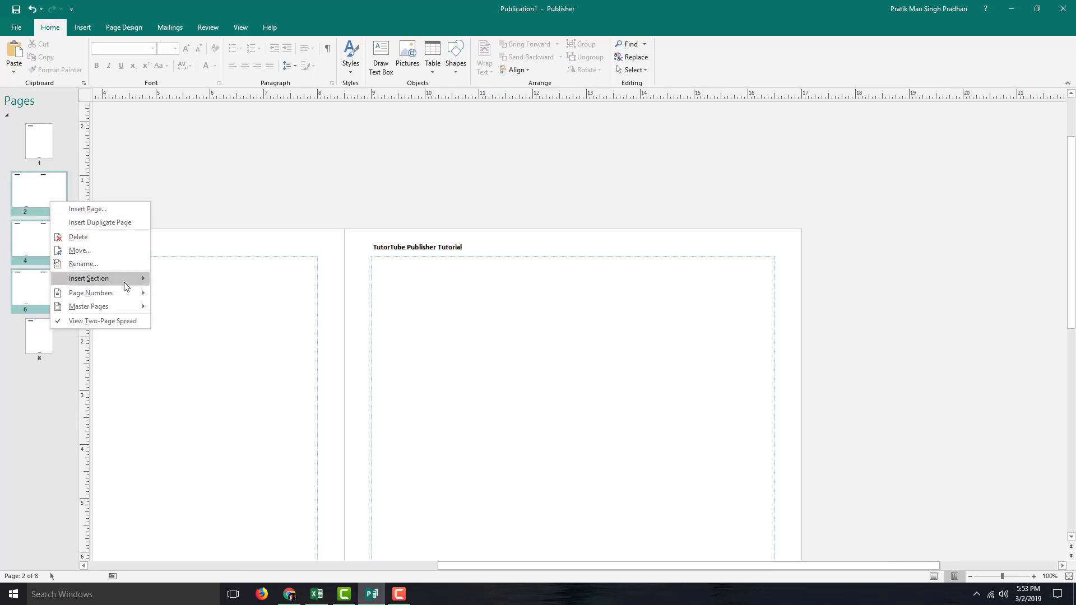
mouse_move(125, 285)
mouse_move(122, 311)
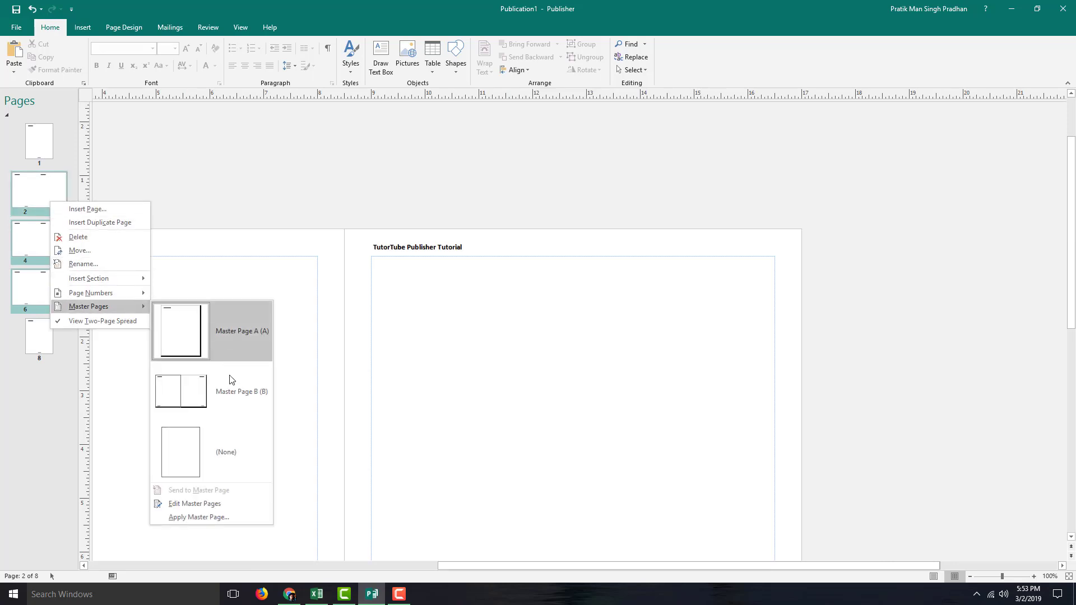
left_click(246, 400)
- Check the applied master layouts on the 2-3 spread, page 8 and page 1
scroll(379, 336, "down", 2)
scroll(379, 337, "down", 4)
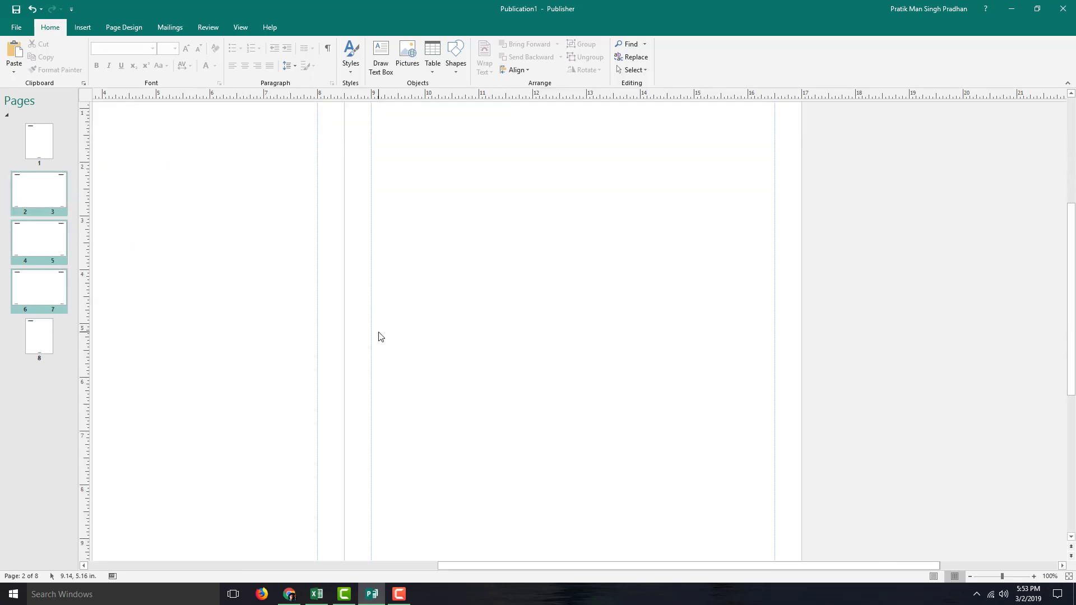
left_click(40, 338)
left_click(33, 154)
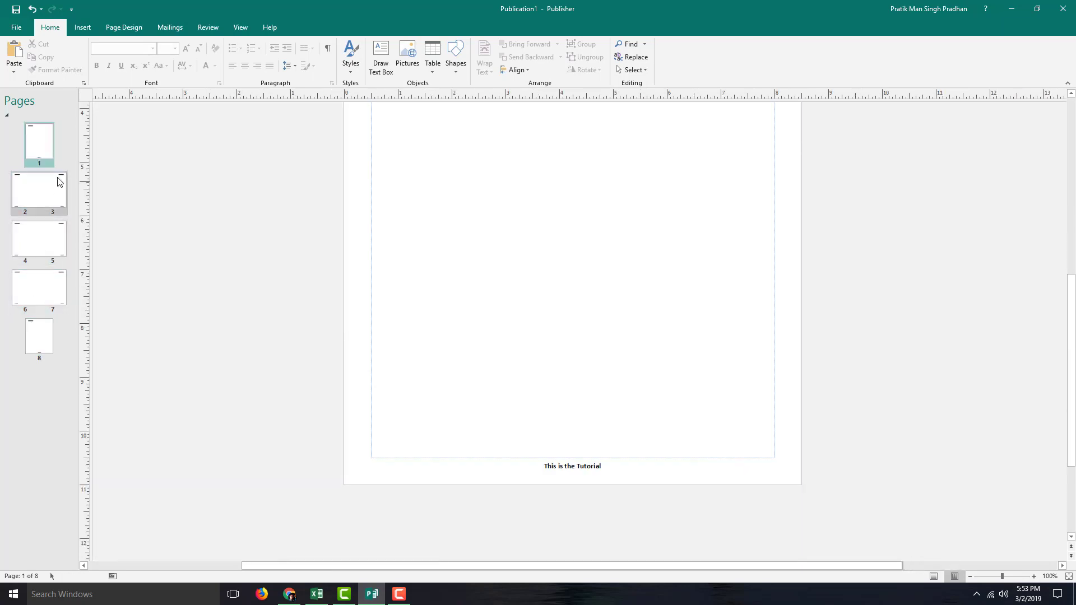
left_click(48, 190)
left_click(40, 336)
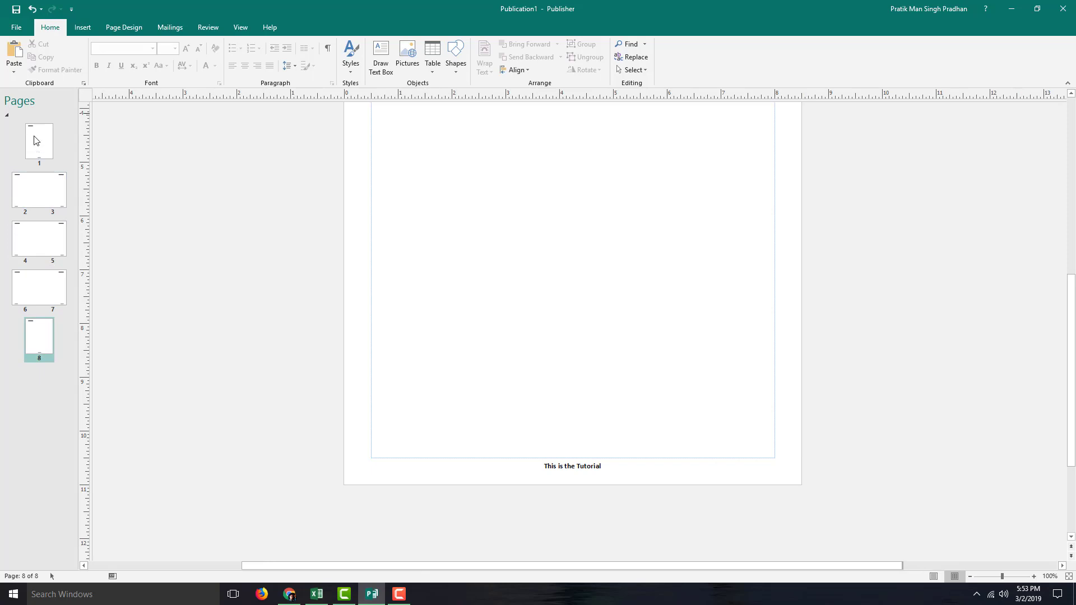
left_click(35, 144)
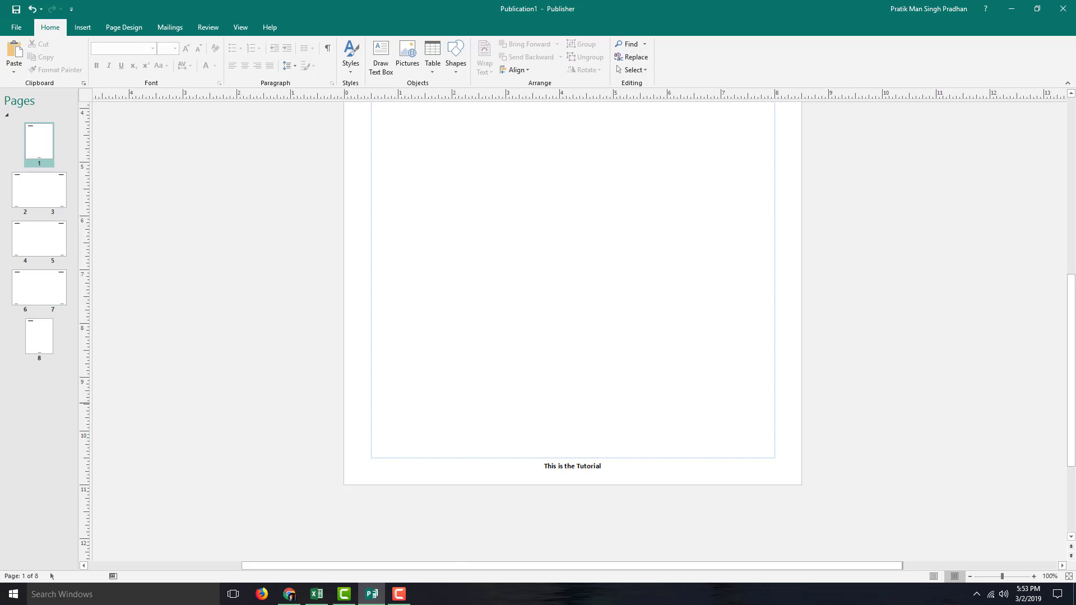
key("F10")
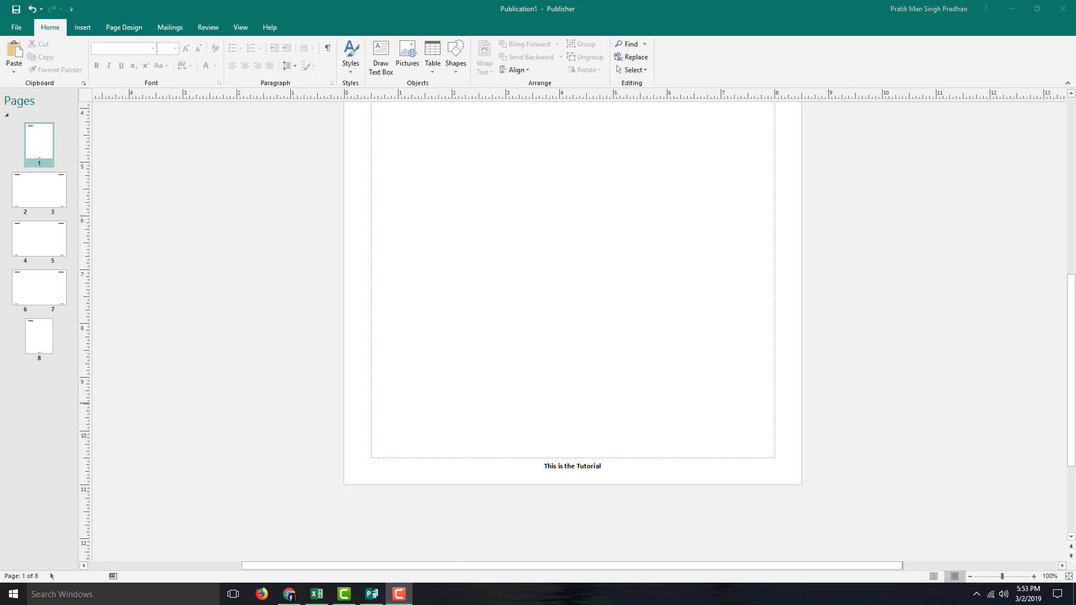